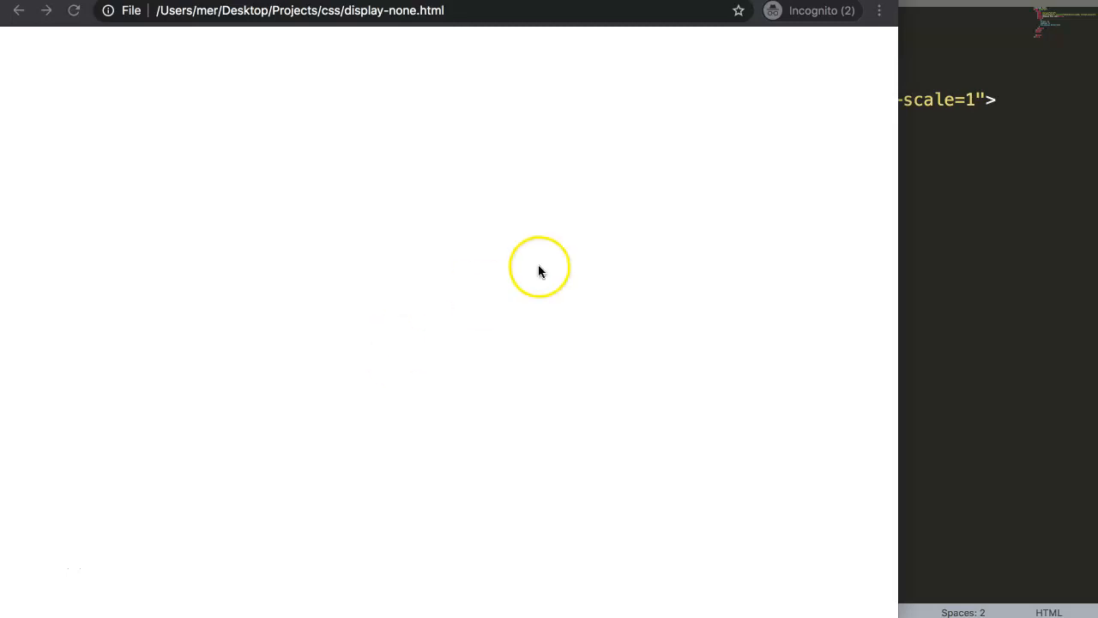
Bring the display-none HTML source in Sublime Text in front of the blank Chrome page
left_click(1057, 254)
Open lines inside the body and write an empty <div class="box1"></div>
left_click(503, 300)
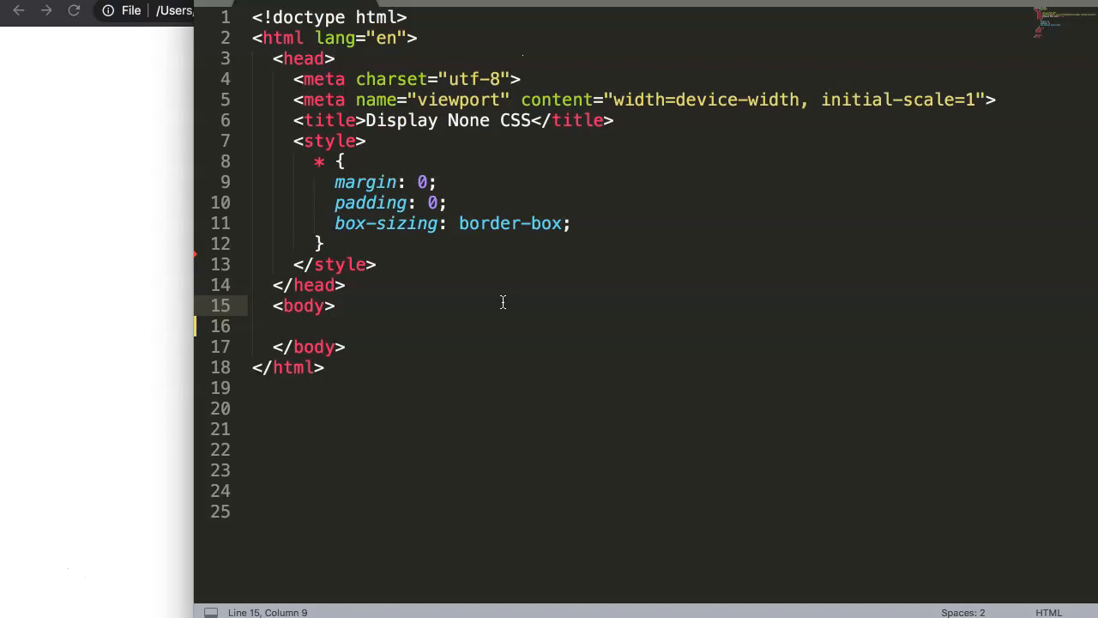
key("Return")
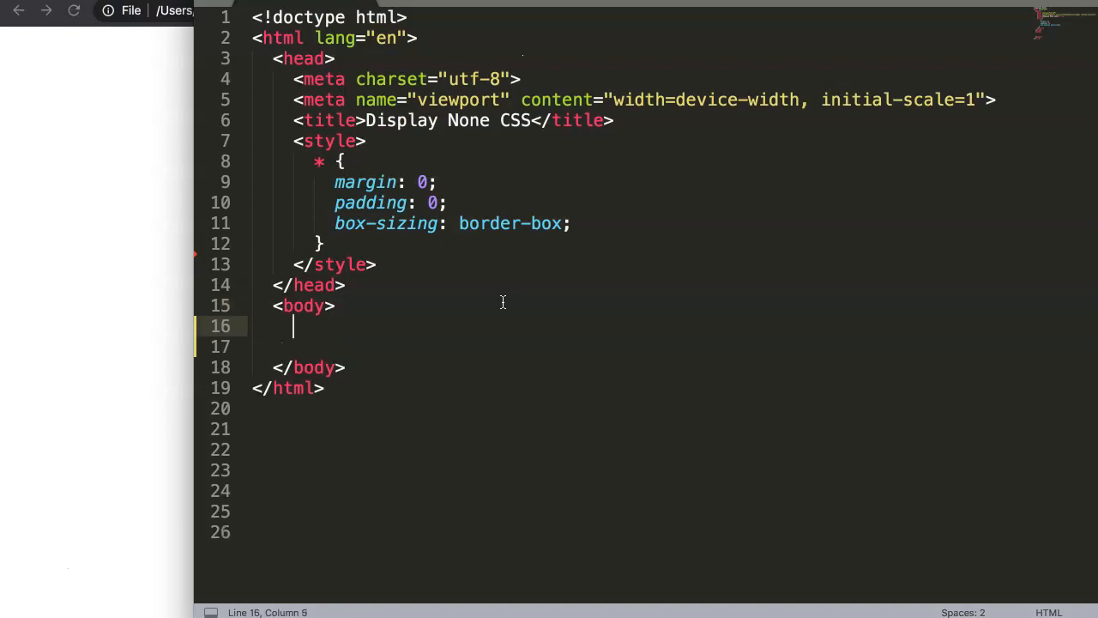
key("Down")
key("Return")
key("Return")
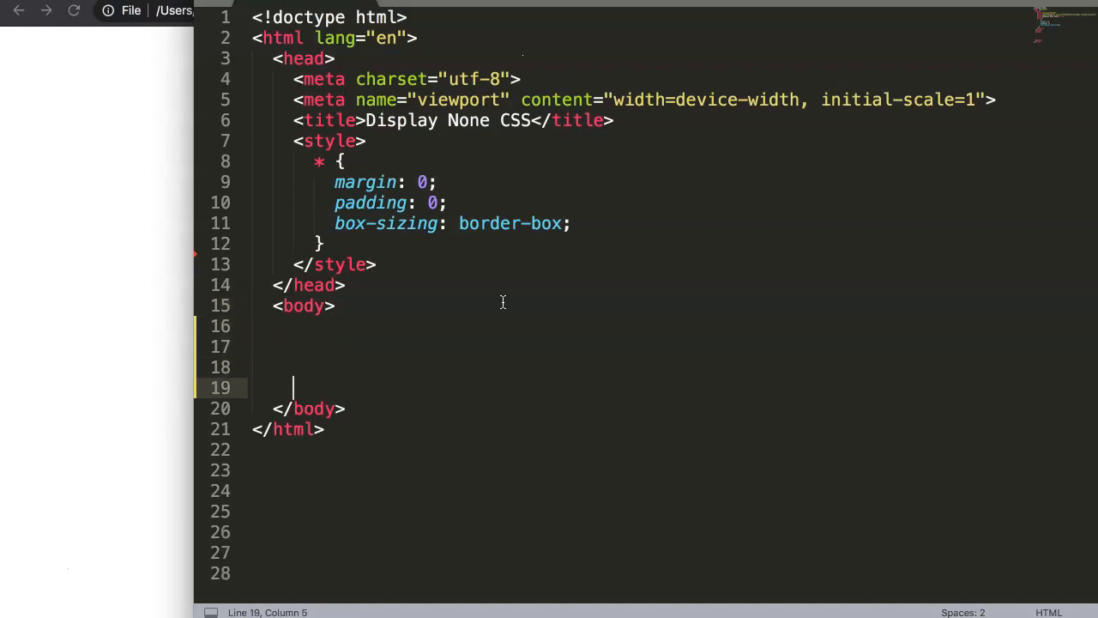
key("Up")
key("Up")
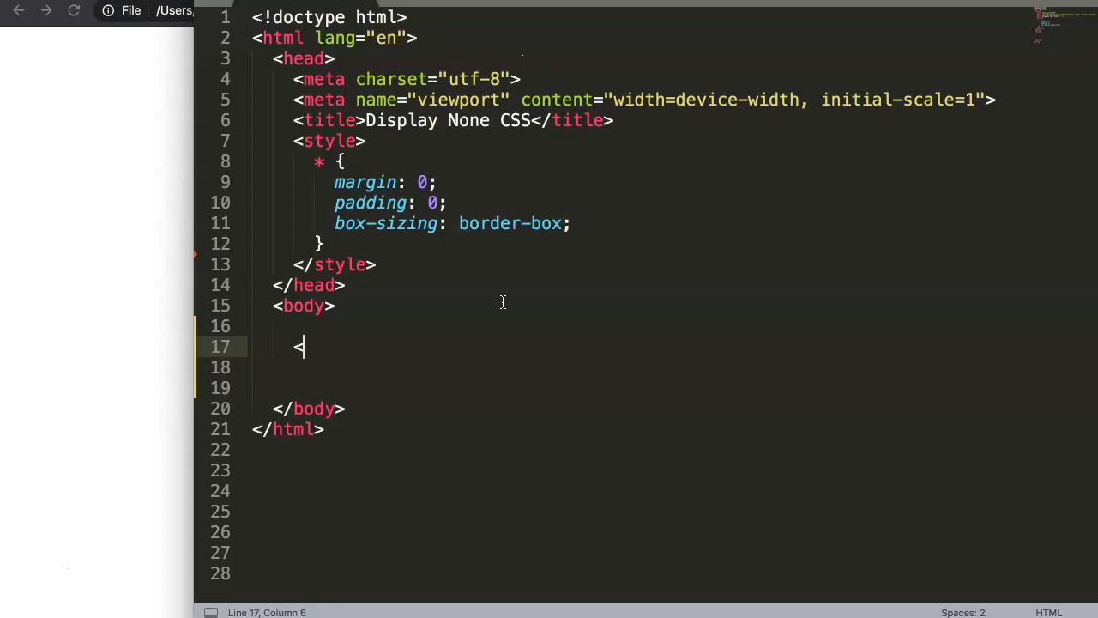
type("displa")
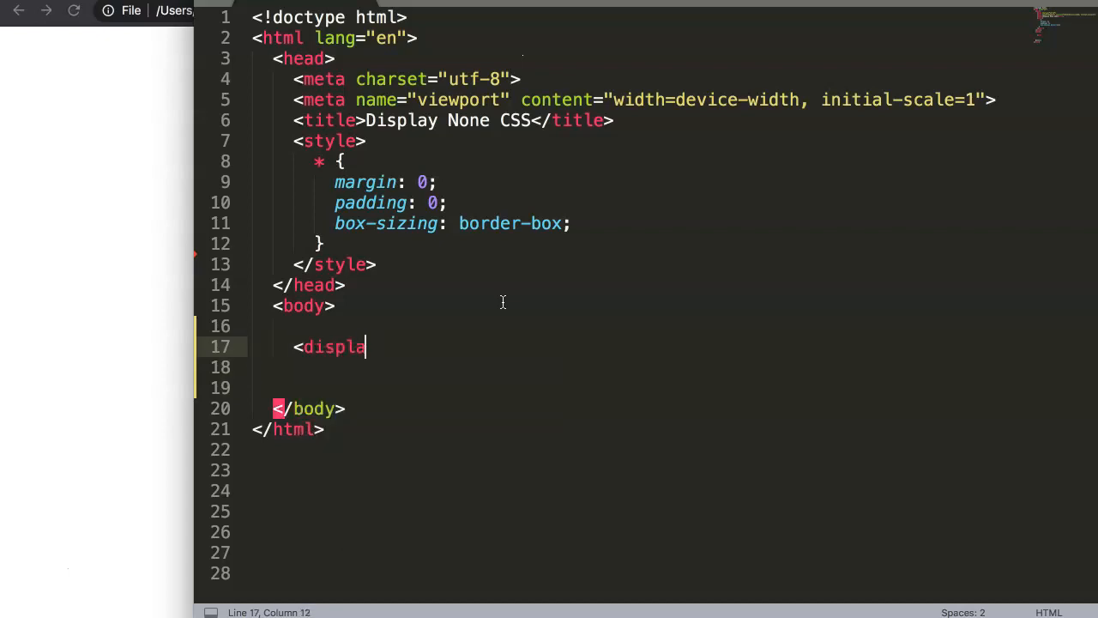
key("BackSpace")
key("BackSpace")
key("BackSpace")
key("BackSpace")
key("BackSpace")
key("BackSpace")
type("di")
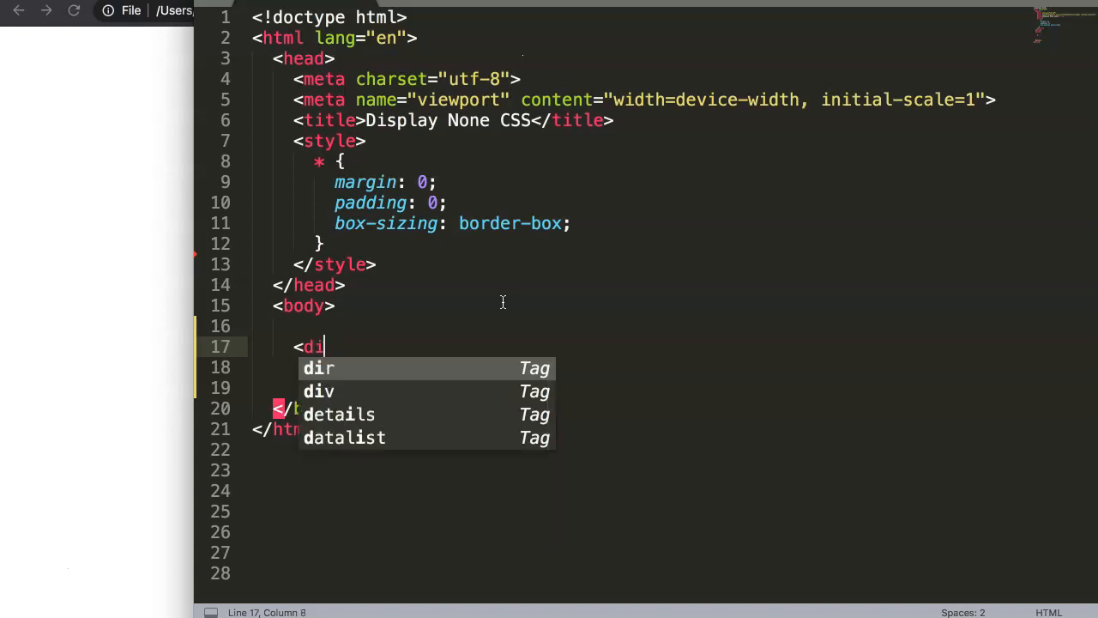
type("v cl")
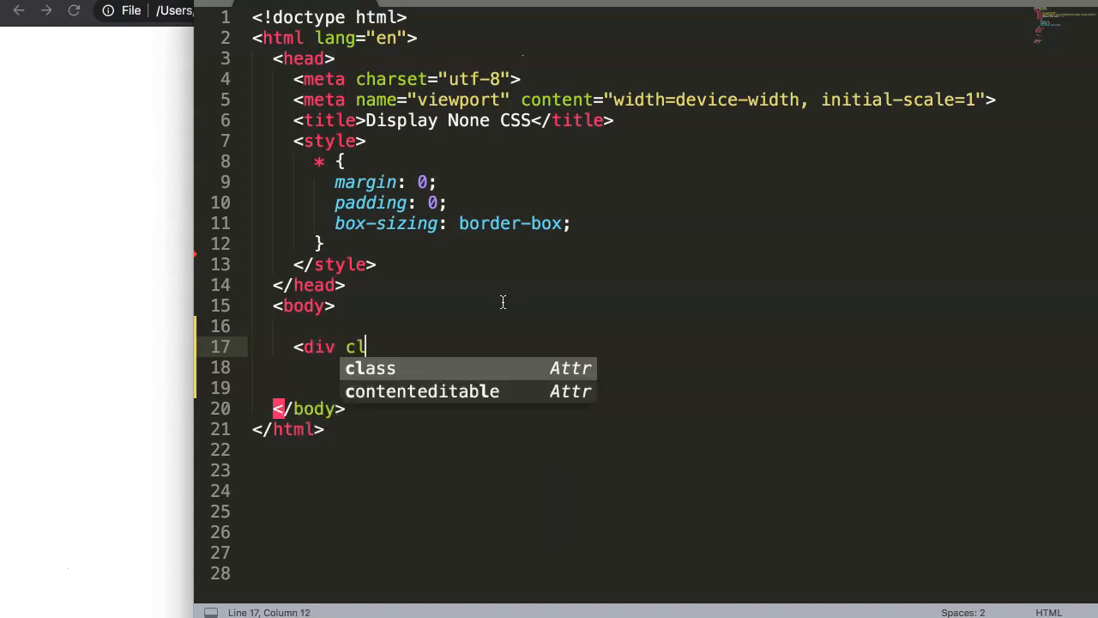
type("ass=\"bo")
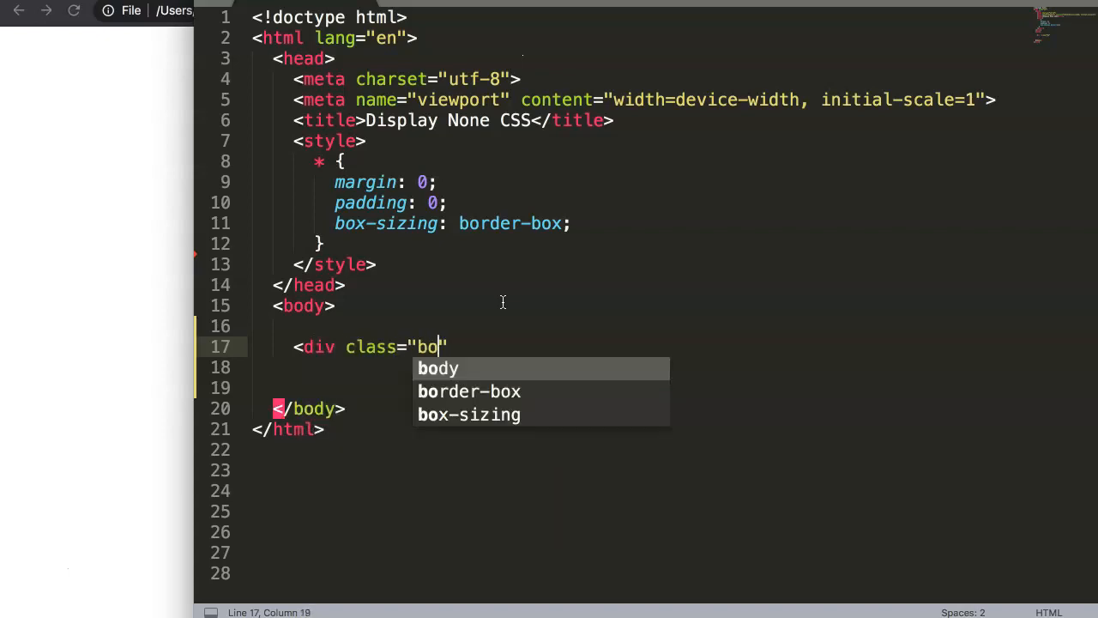
type("x1\"></div>")
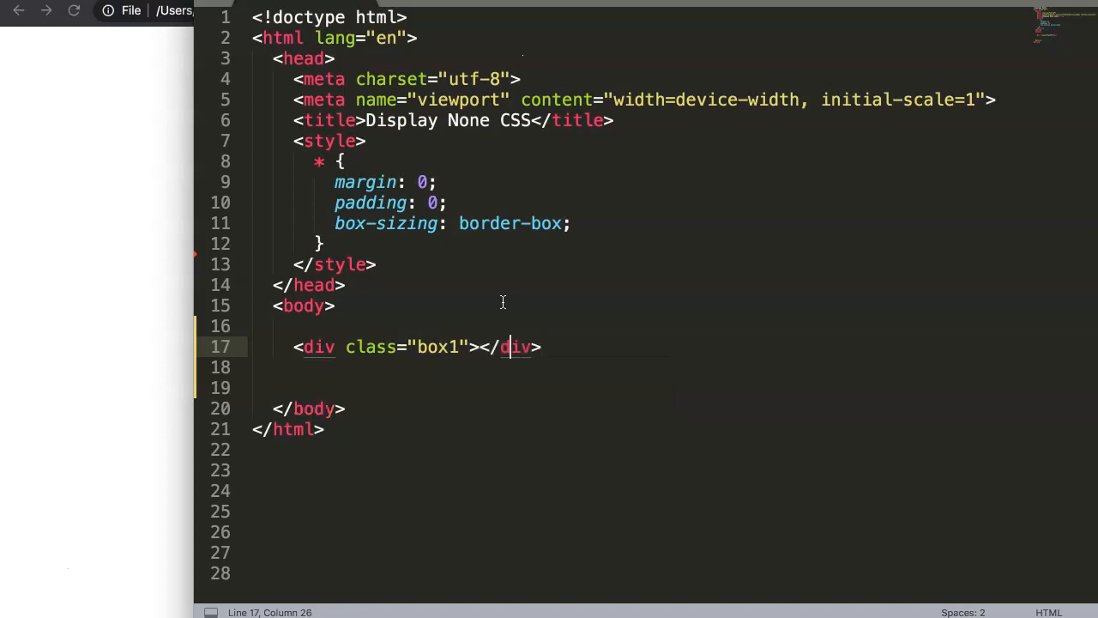
key("Return")
Duplicate the div below it and rename the copy's class to box2 on one line
left_click_drag(455, 403, 152, 352)
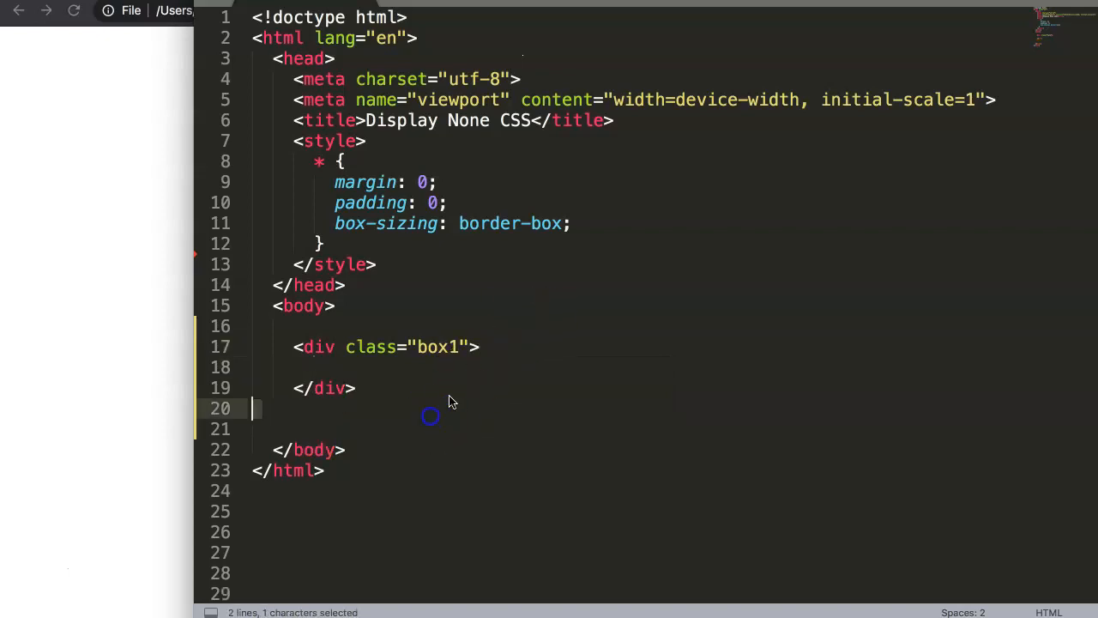
key("ctrl+c")
left_click(253, 429)
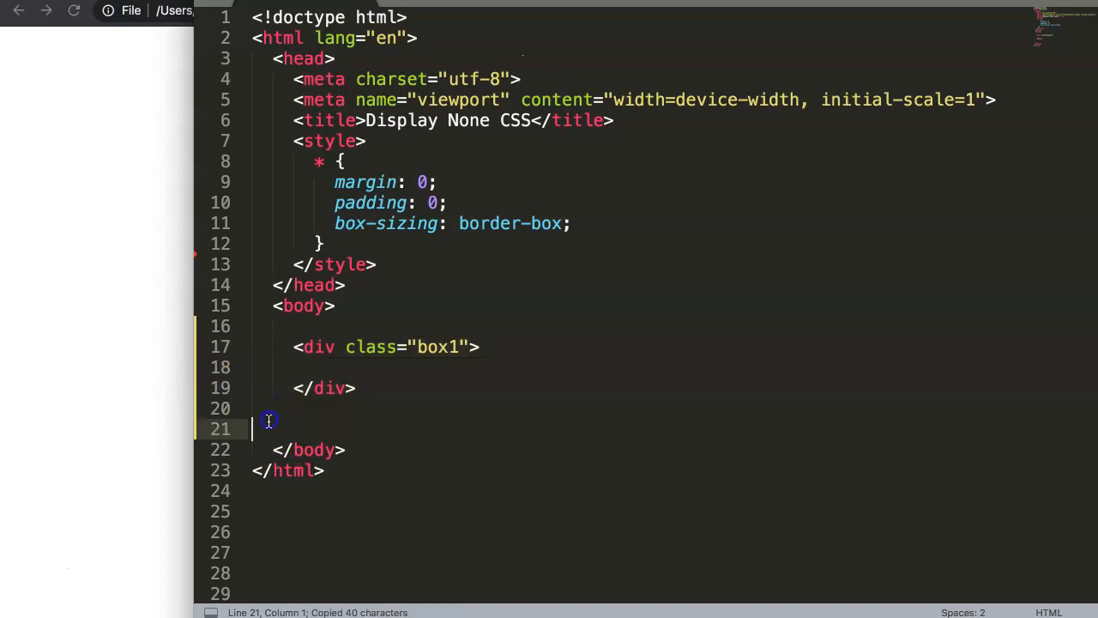
key("ctrl+v")
left_click_drag(296, 469, 182, 453)
key("BackSpace")
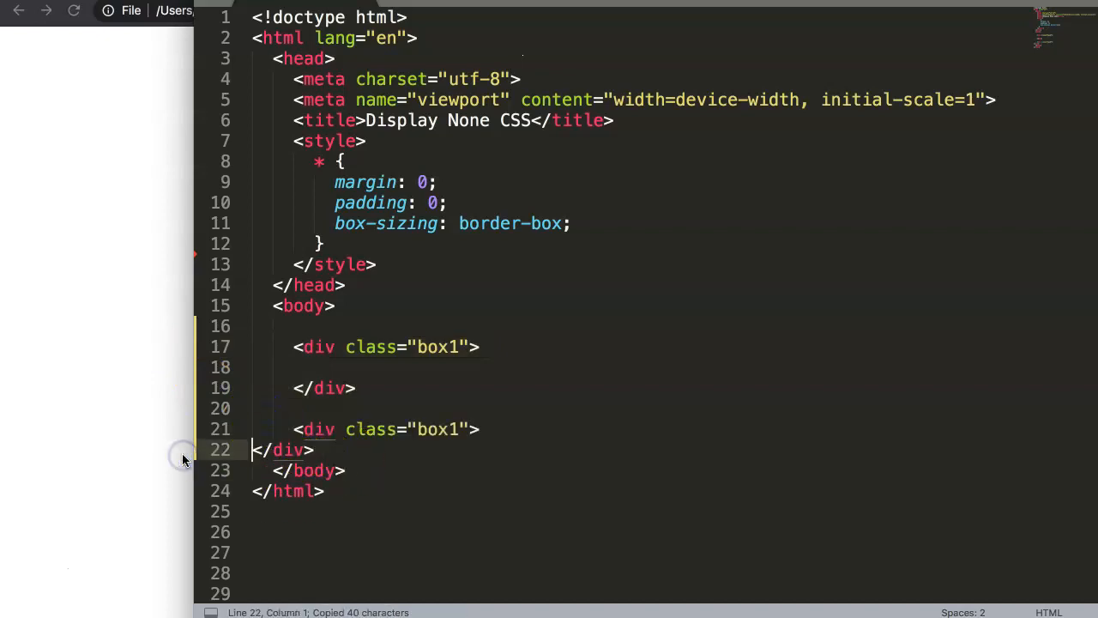
key("BackSpace")
left_click(459, 429)
key("BackSpace")
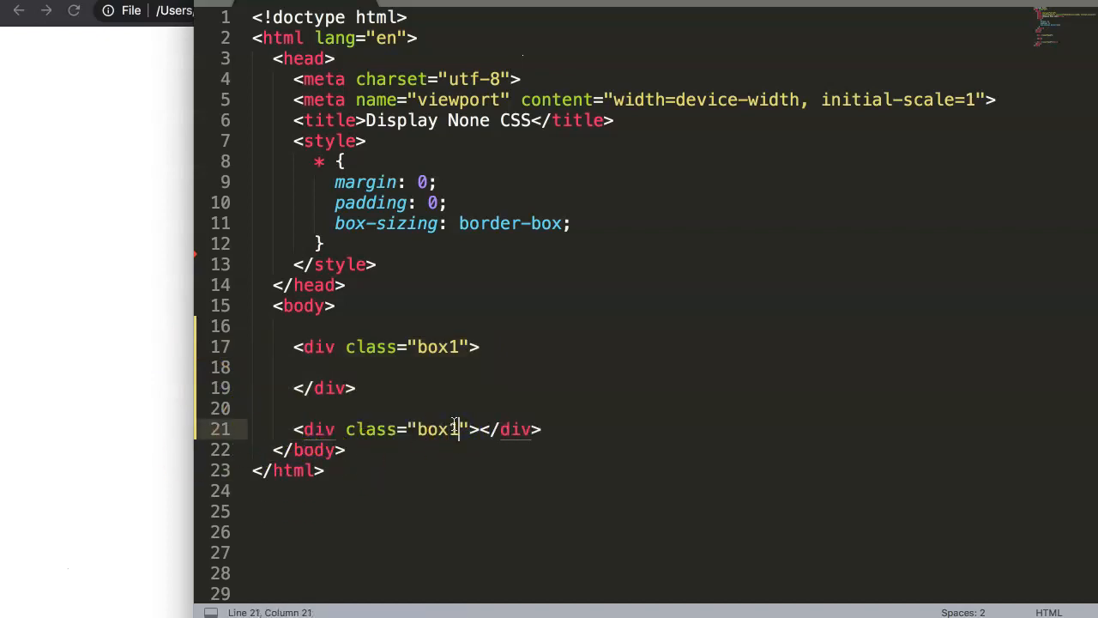
type("2")
key("Delete")
Collapse the box1 div onto one line and remove the blank line between the divs
left_click_drag(294, 388, 196, 367)
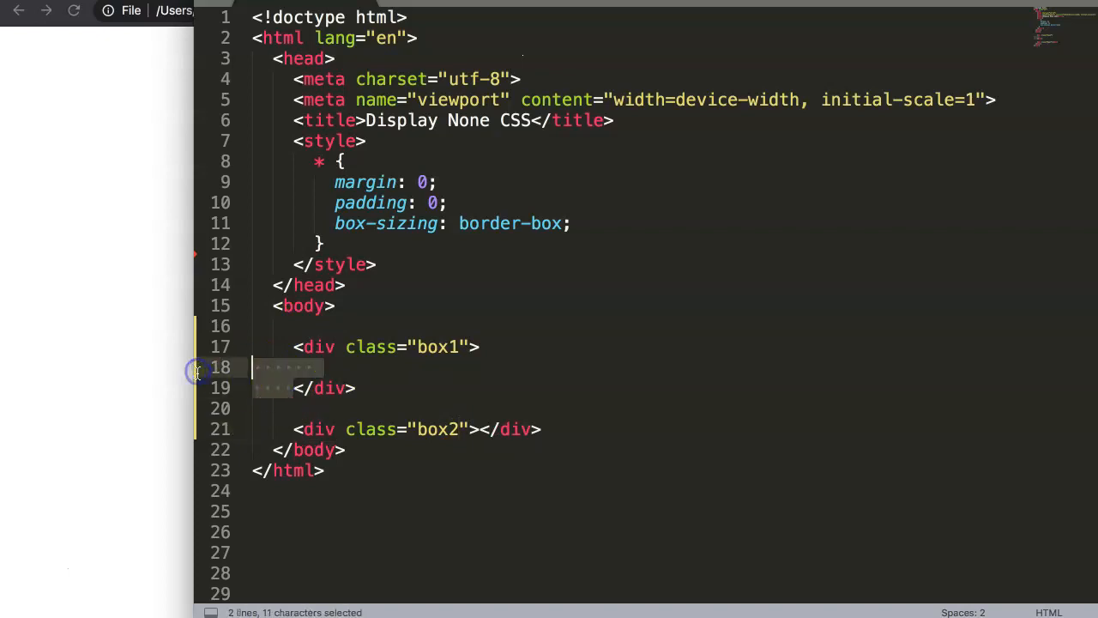
key("BackSpace")
key("BackSpace")
left_click(392, 368)
key("BackSpace")
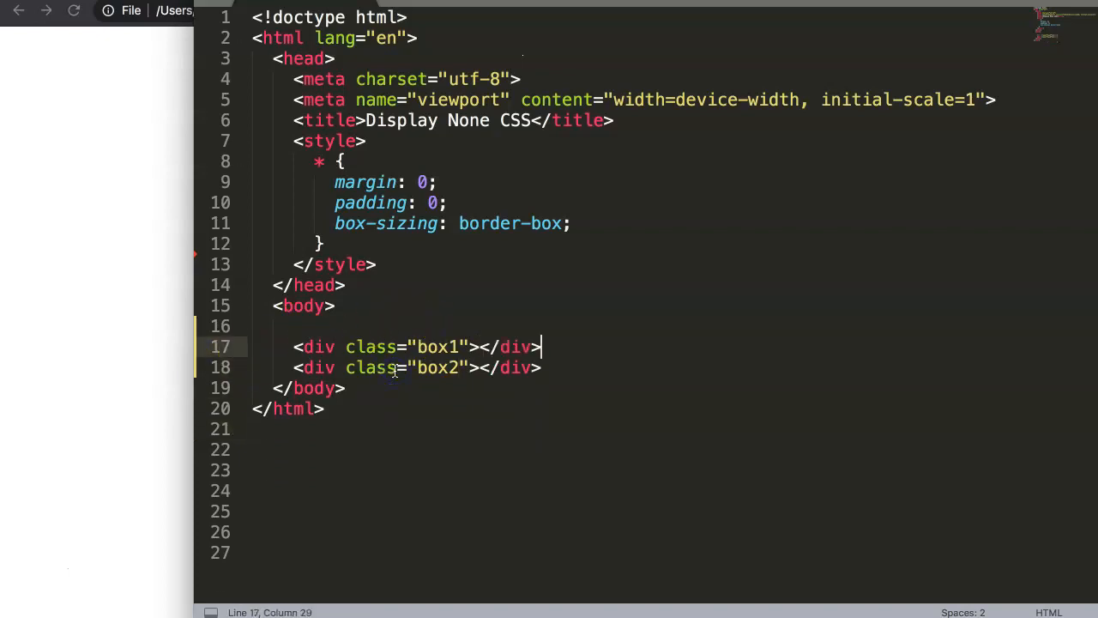
left_click(390, 249)
Write a .box1 rule with background #333 and padding 30px in the style block
key("Return")
key("Return")
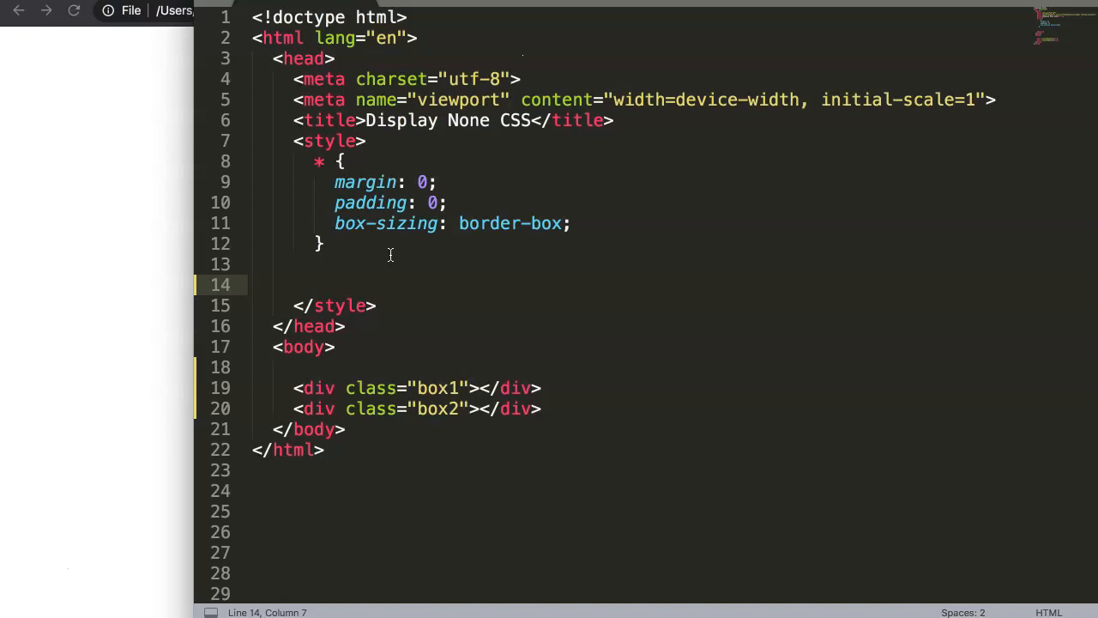
type("box.")
key("Right")
type("{")
key("Return")
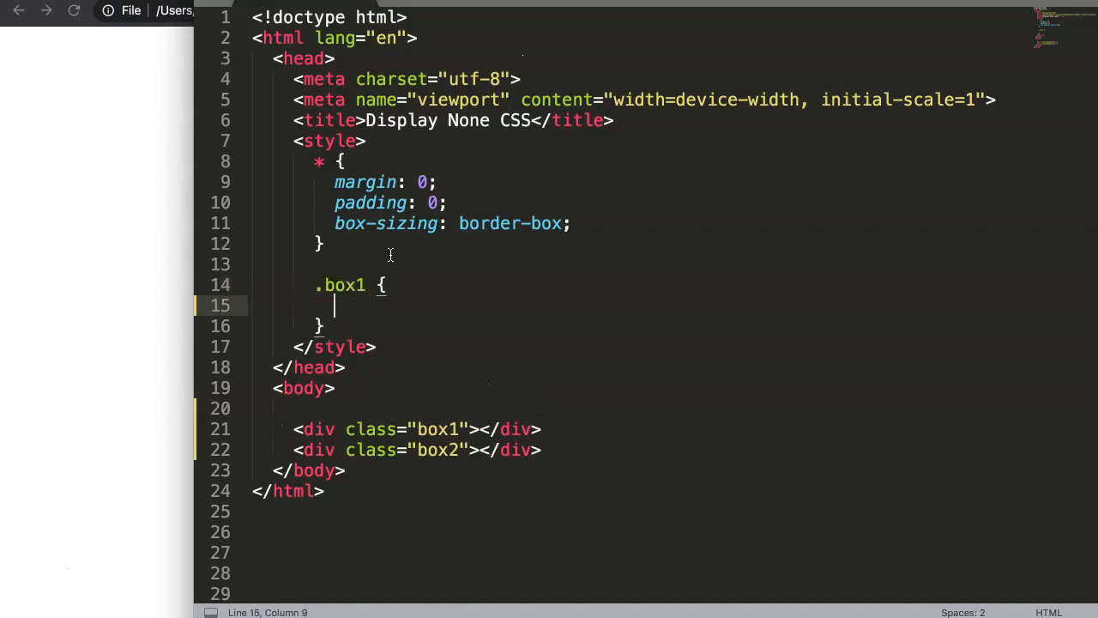
type("d")
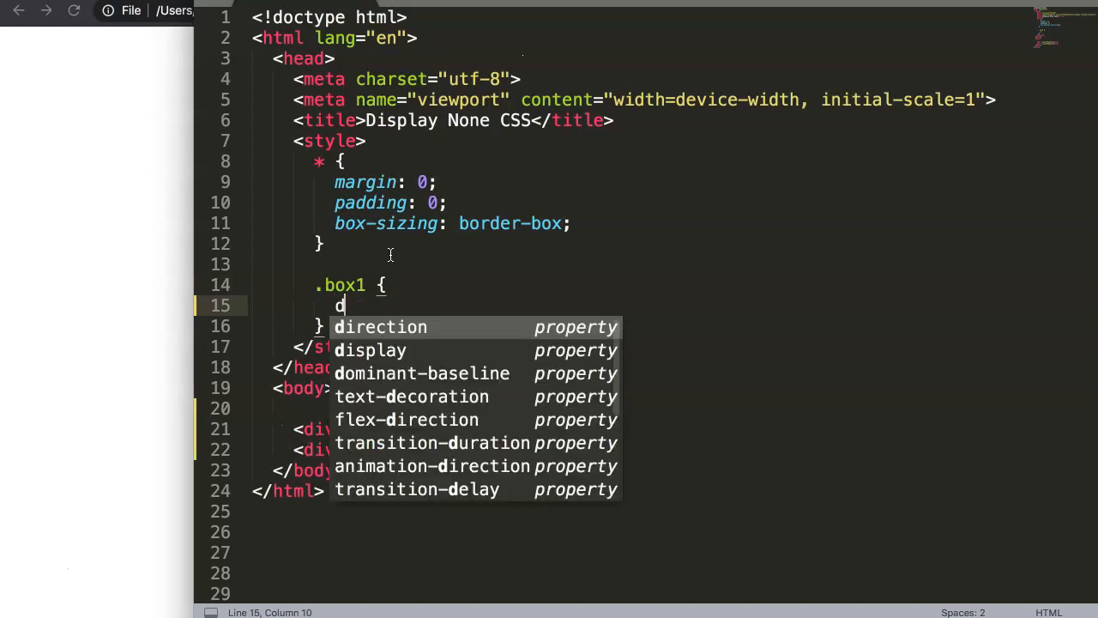
key("BackSpace")
type("backg")
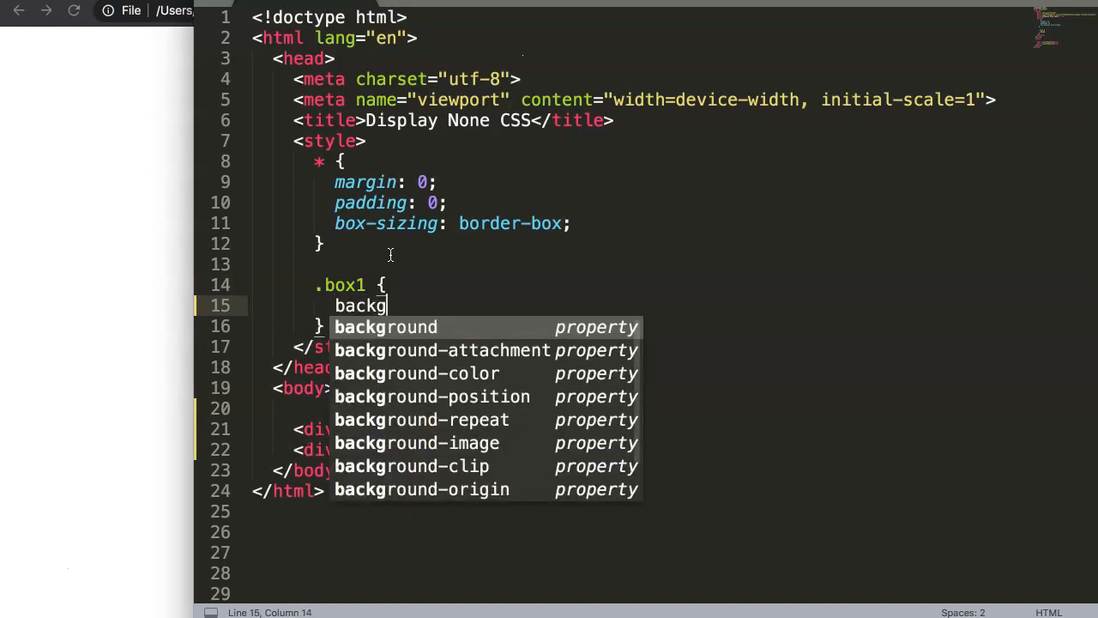
type("r")
key("Tab")
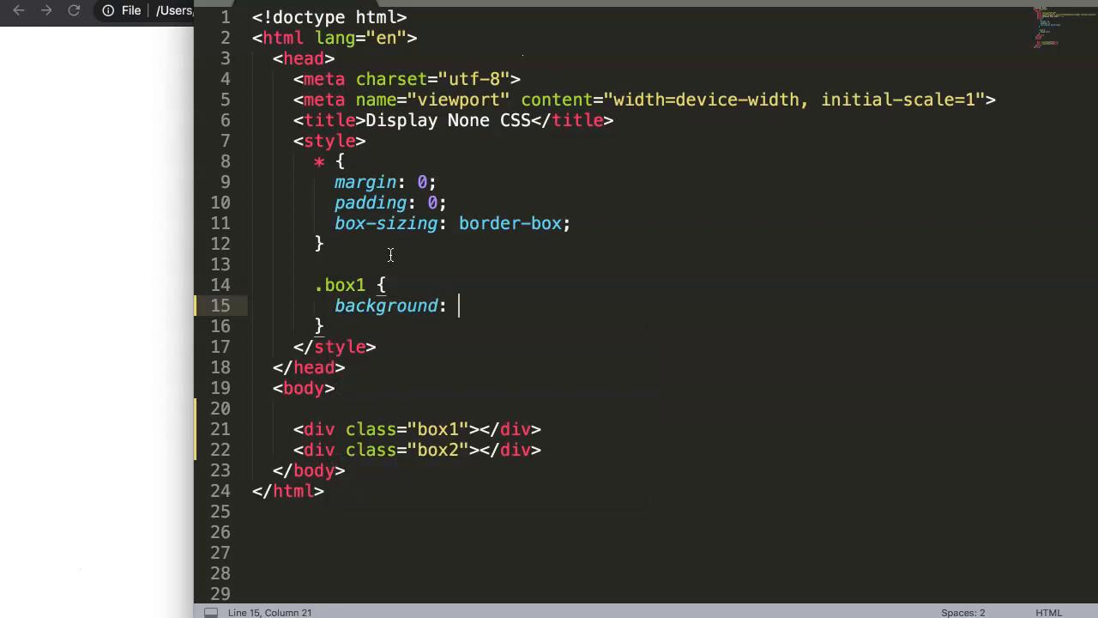
type("#333")
key("Down")
key("Up")
type(";")
key("Down")
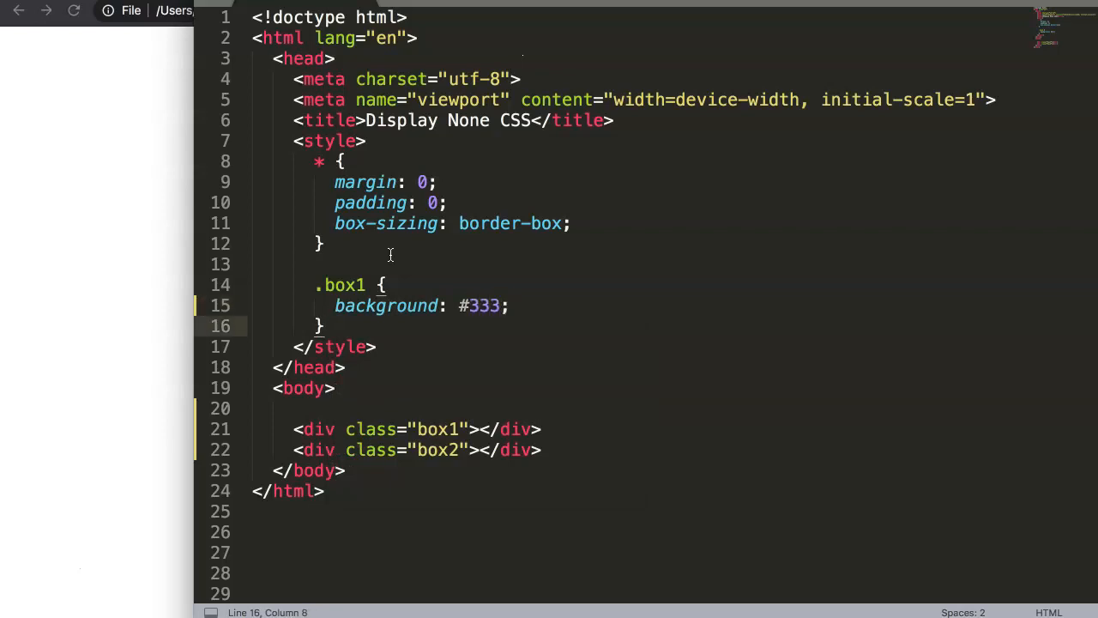
left_click(511, 305)
key("Return")
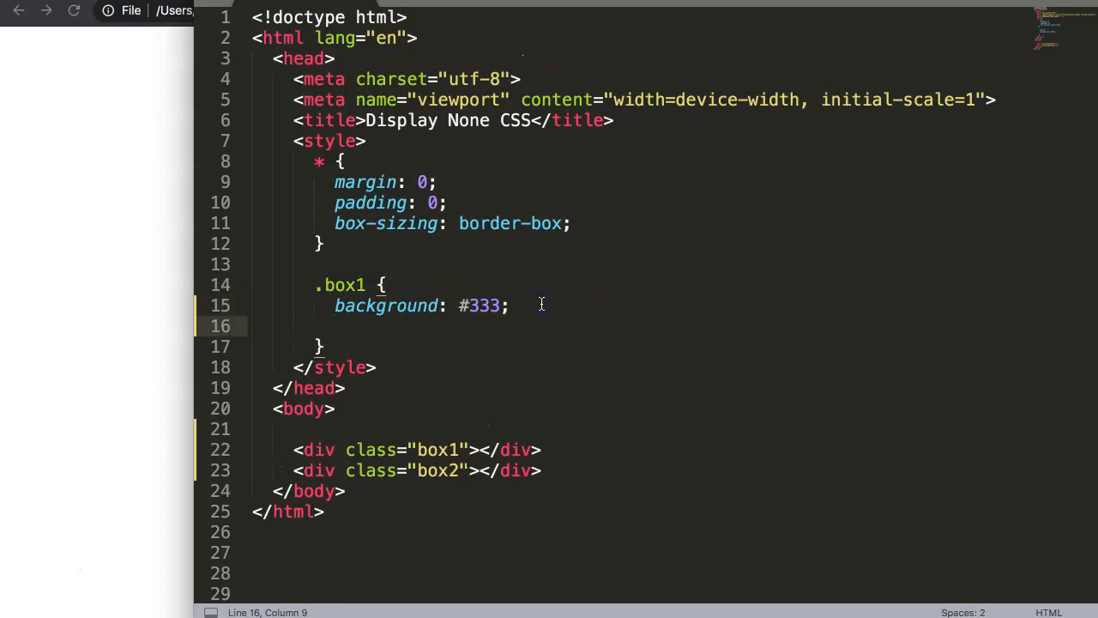
type("padding")
key("Tab")
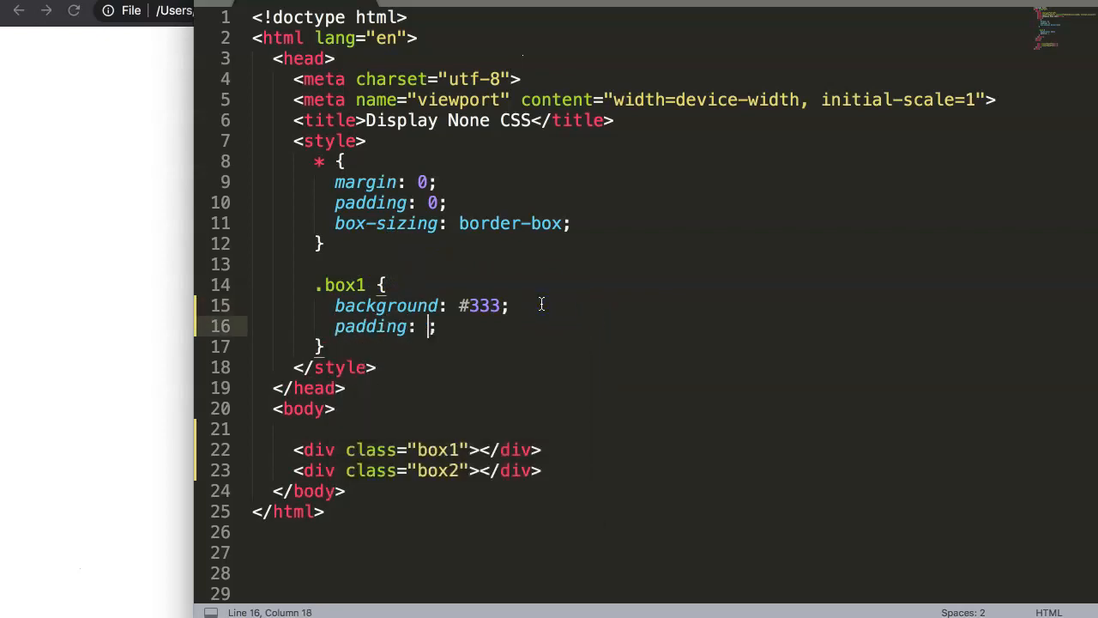
type("30px")
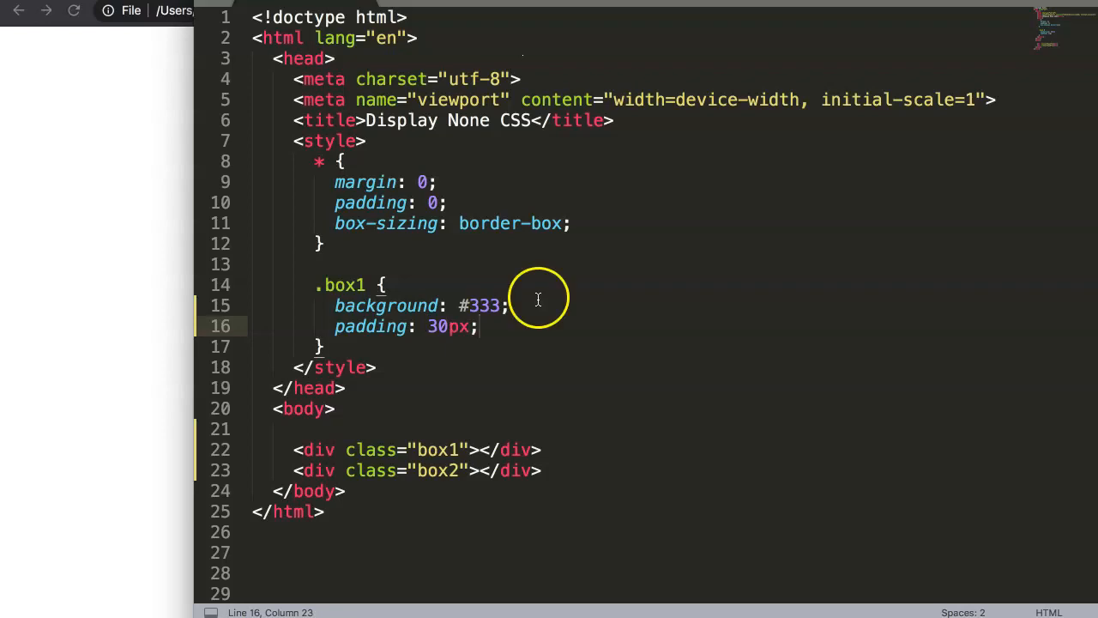
Duplicate the rule as .box2 with background #999 and padding 60px
left_click_drag(350, 354, 251, 284)
key("super+c")
left_click(333, 347)
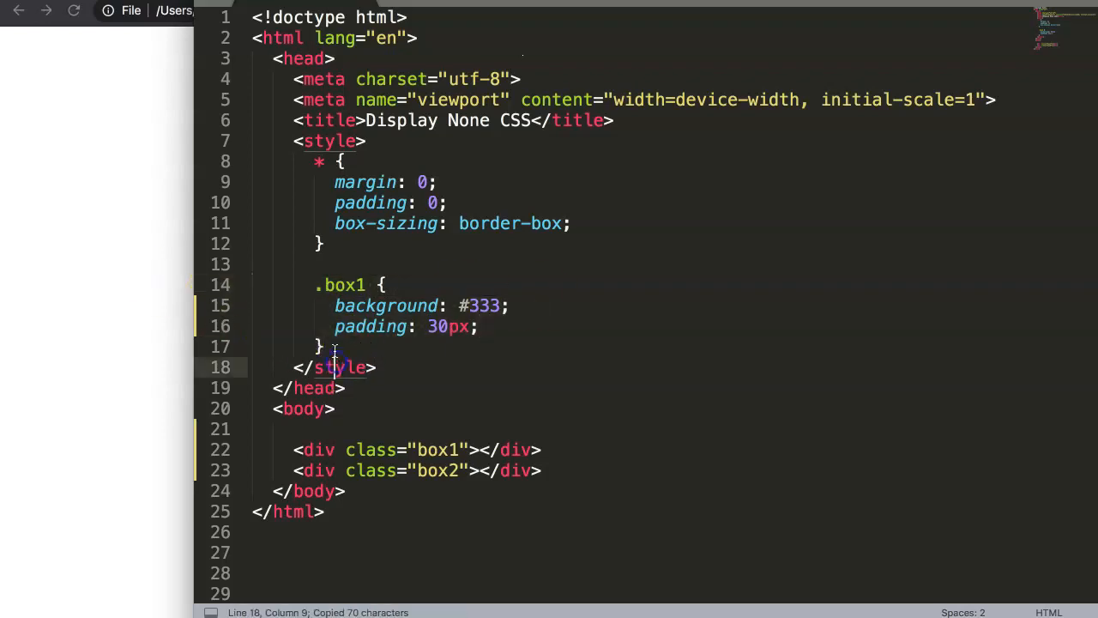
key("Return")
key("Return")
key("super+v")
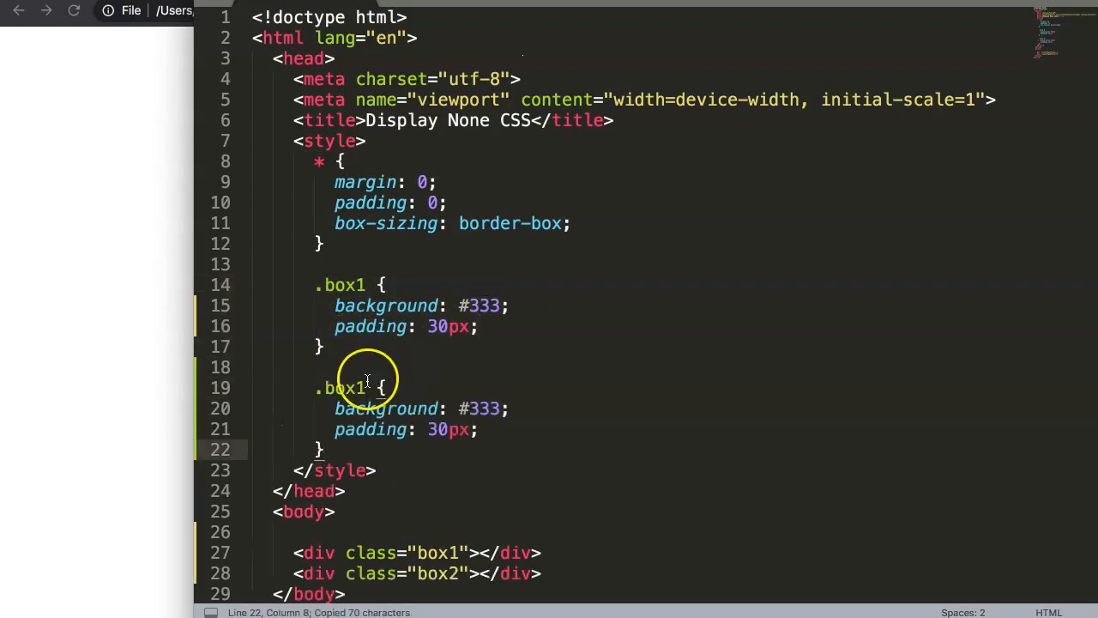
left_click(365, 388)
key("BackSpace")
type("2")
double_click(485, 409)
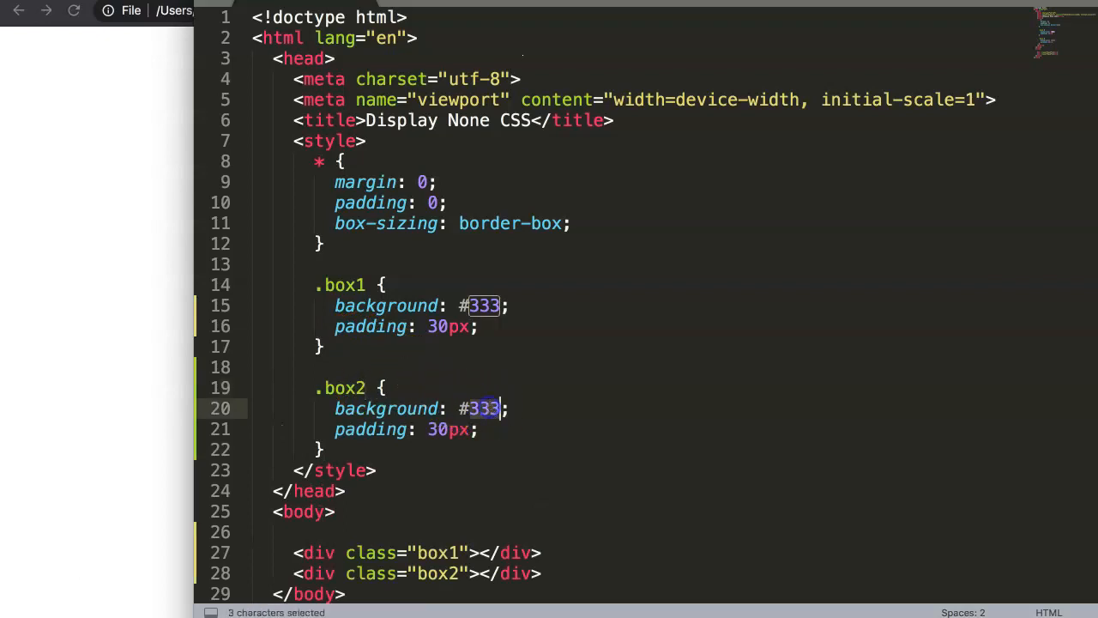
type("999")
left_click(438, 430)
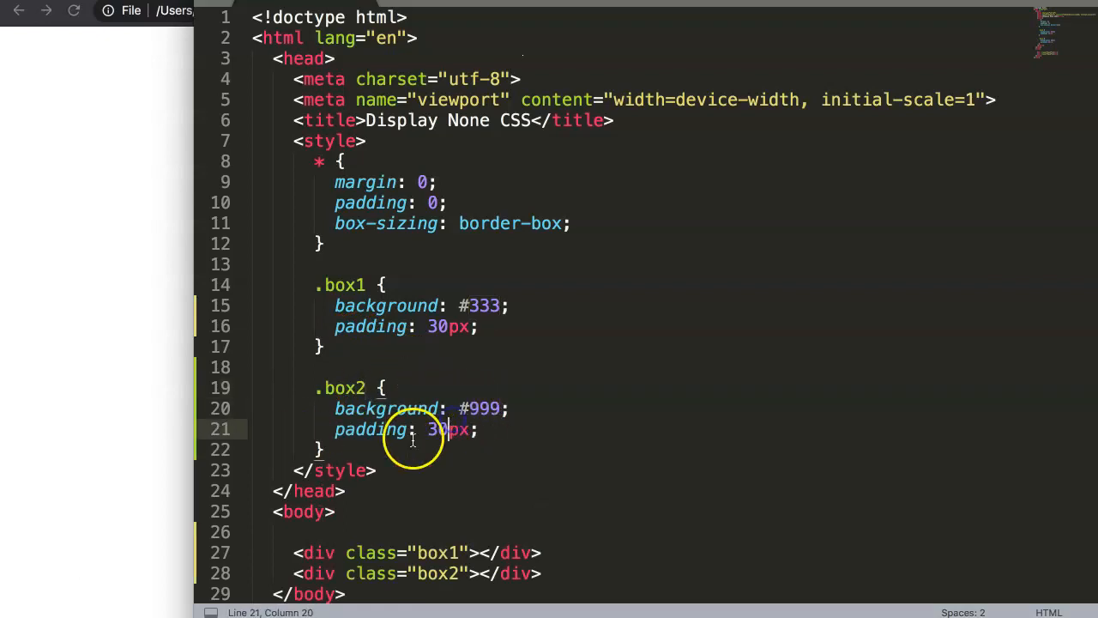
left_click_drag(428, 429, 446, 429)
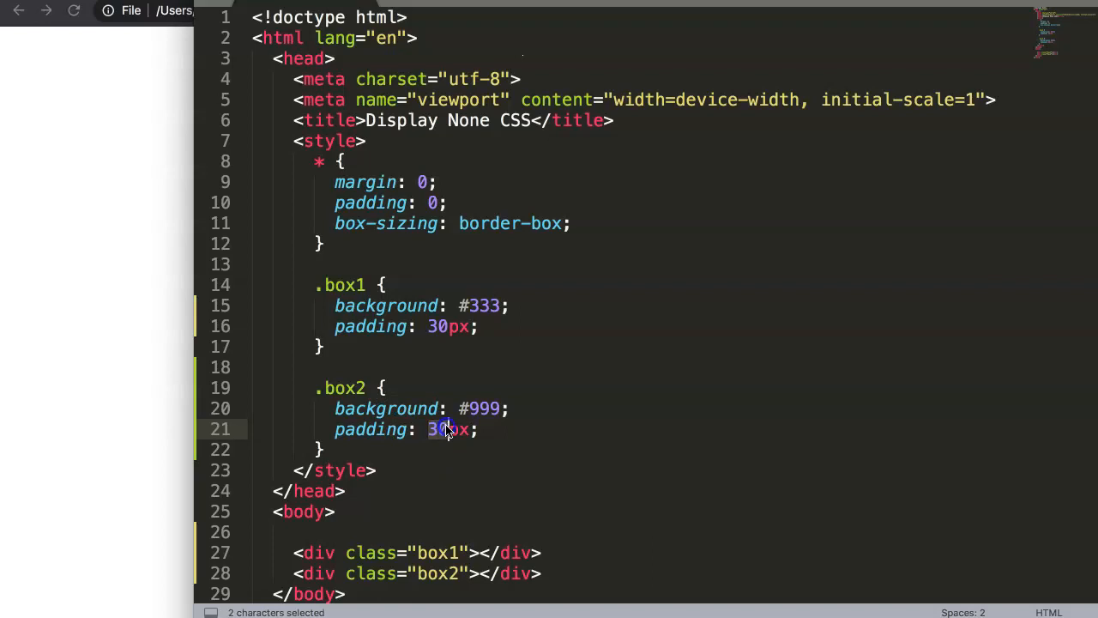
type("60")
Save the stylesheet changes
key("super+s")
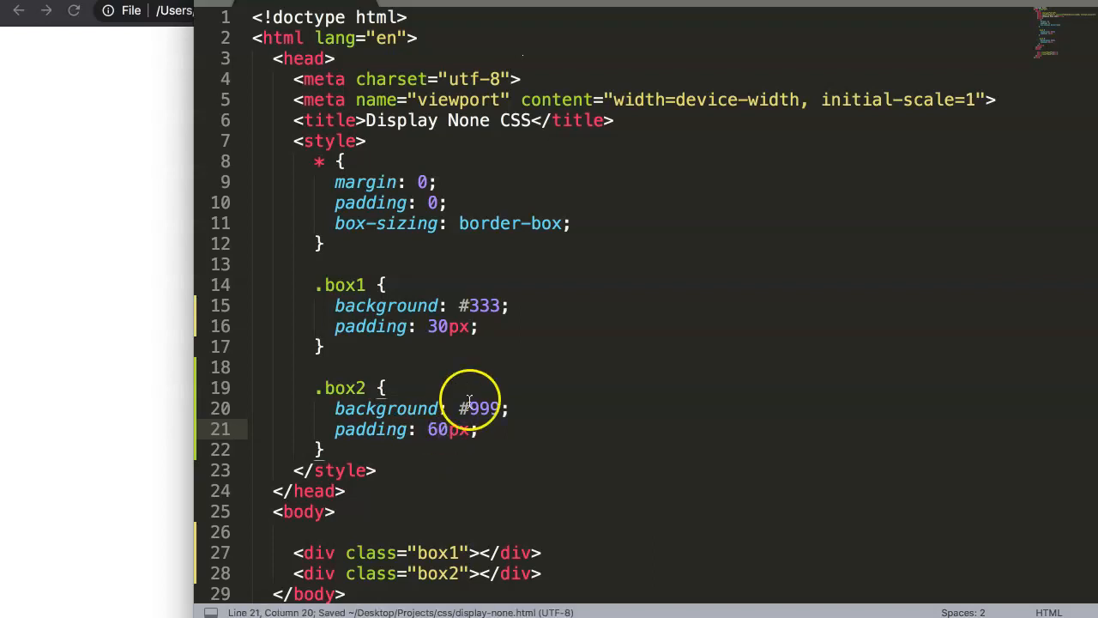
left_click(441, 361)
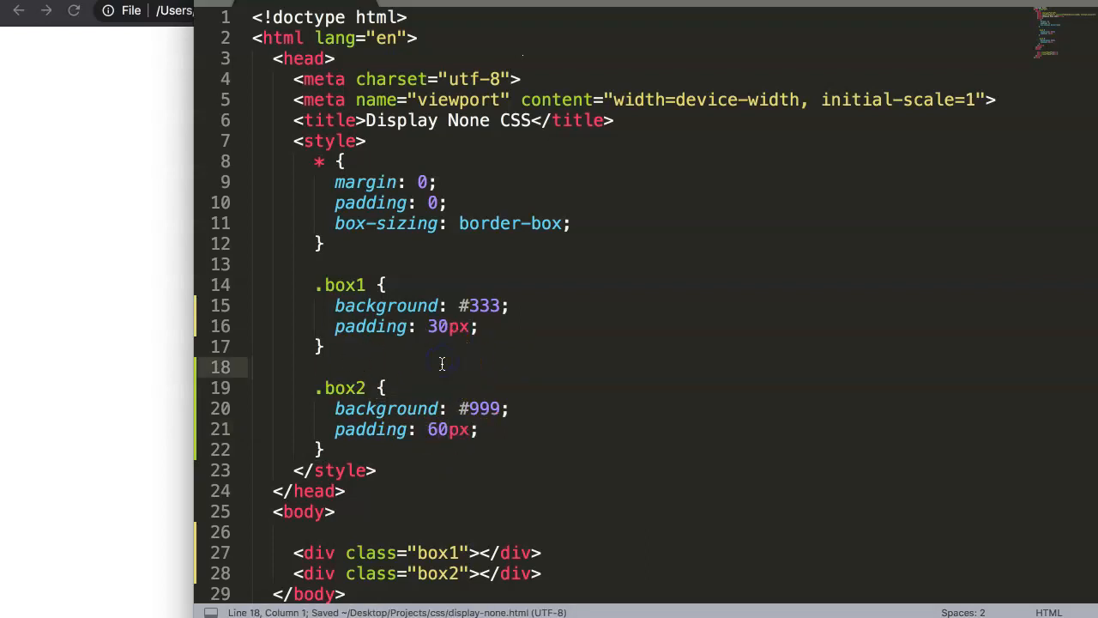
Reload the page in Chrome so the dark and grey bands render, flipping between browser and editor
left_click(65, 330)
key("super+r")
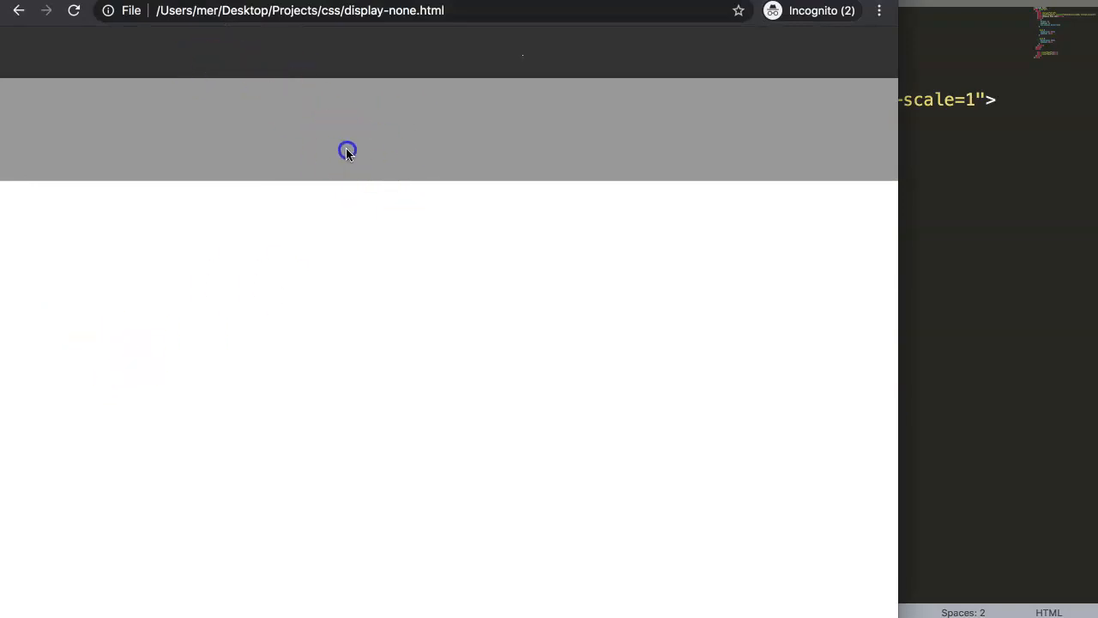
left_click(925, 201)
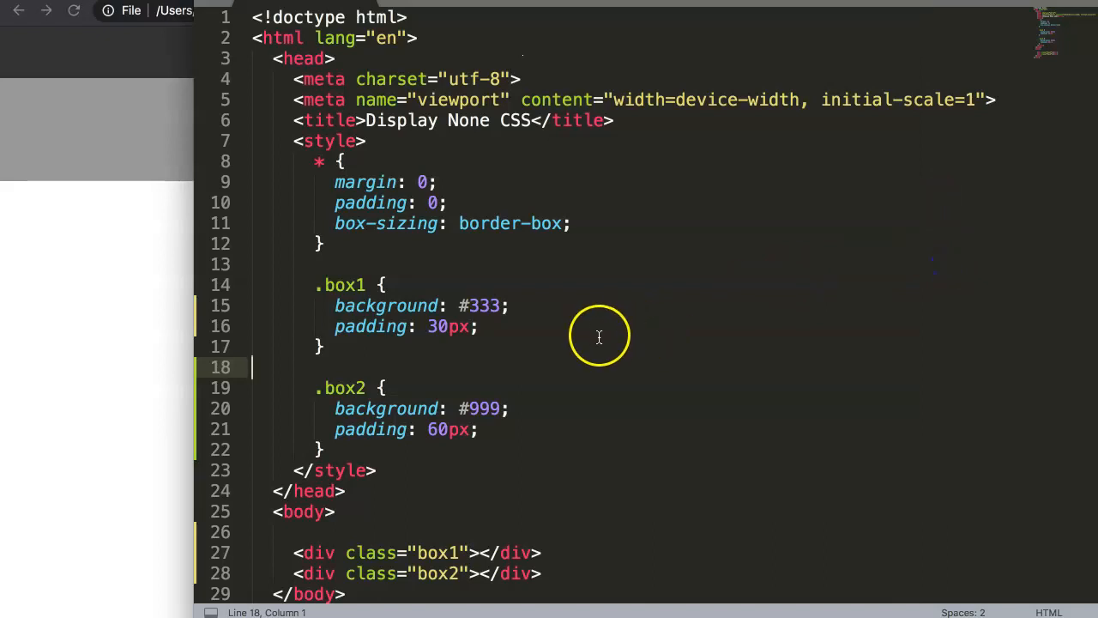
left_click(163, 301)
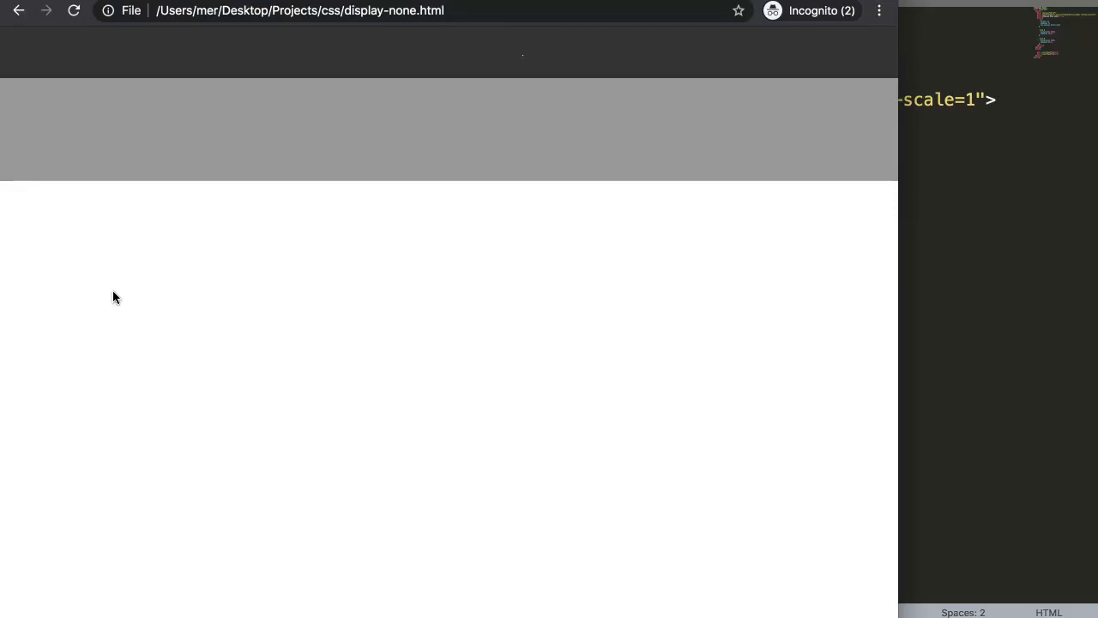
Add display: none; to the .box2 rule and save the file
left_click(889, 351)
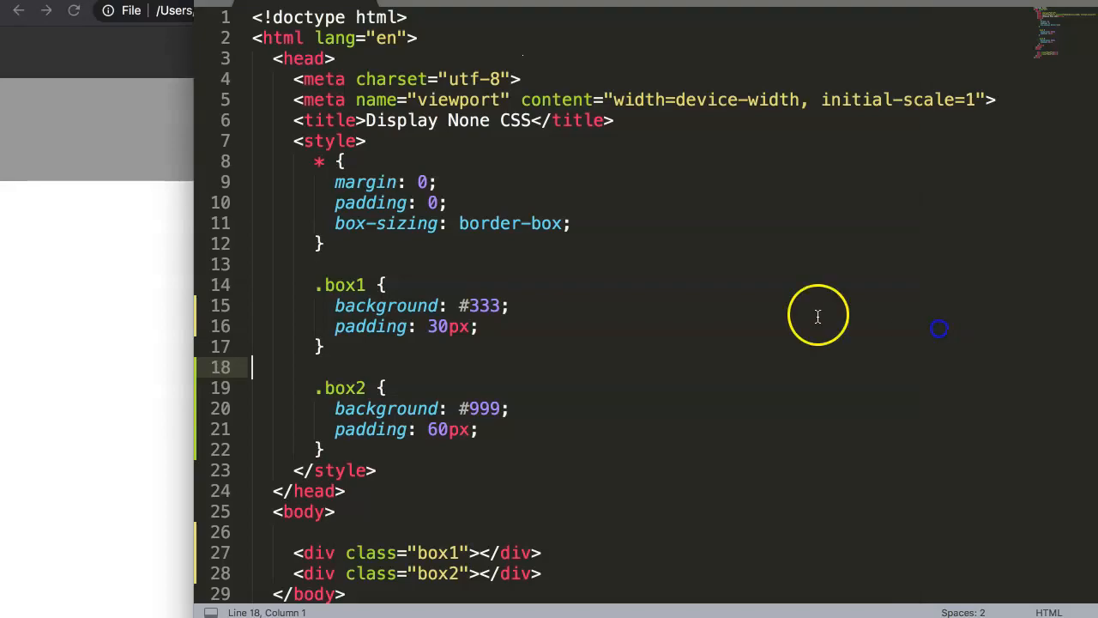
left_click(414, 409)
left_click(489, 429)
key("Return")
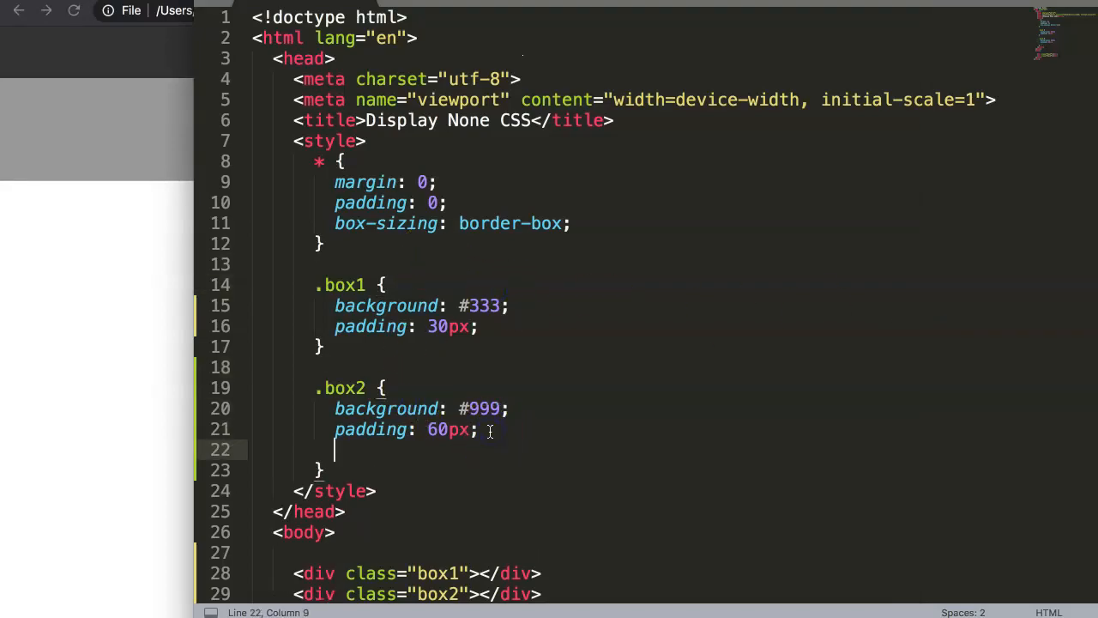
type("display")
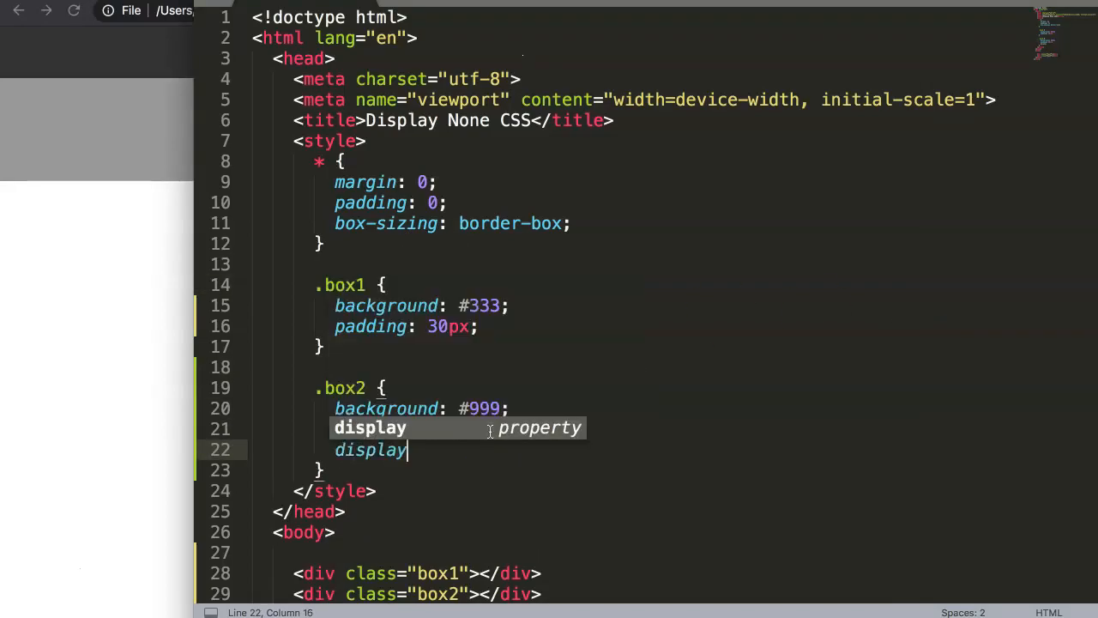
type(": none")
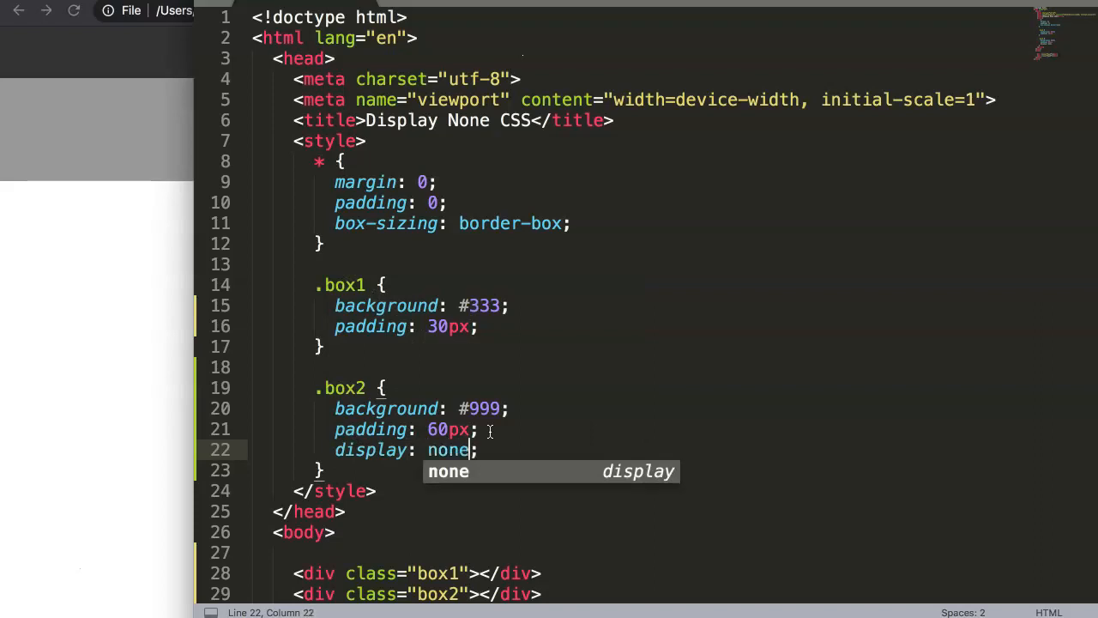
type(";")
key("super+s")
Reload the page in Chrome so the grey box2 disappears
left_click(105, 249)
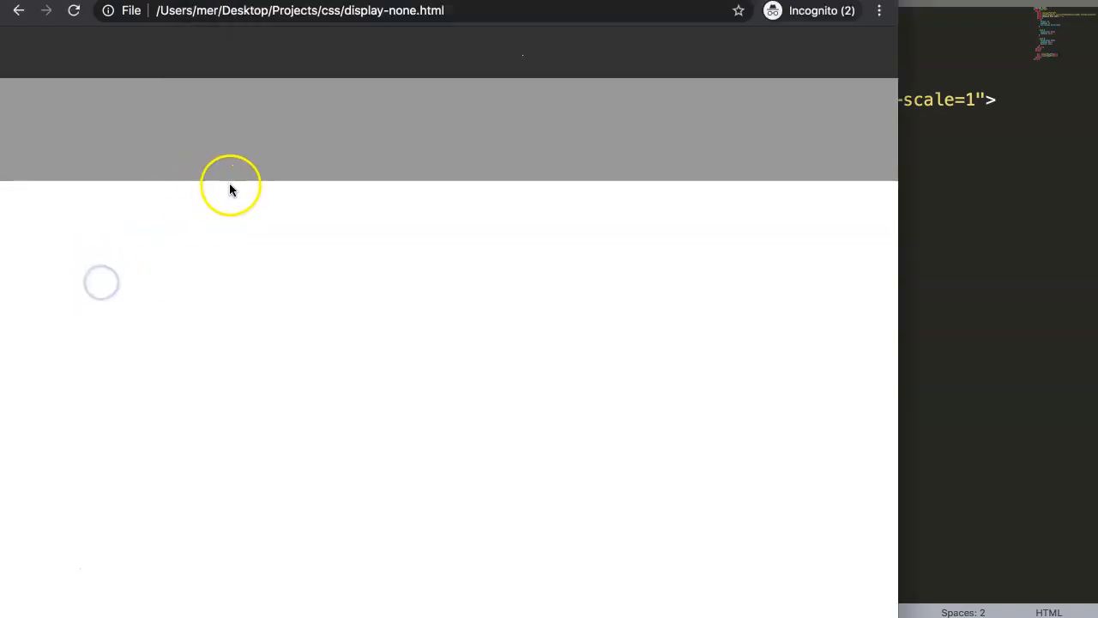
key("super+r")
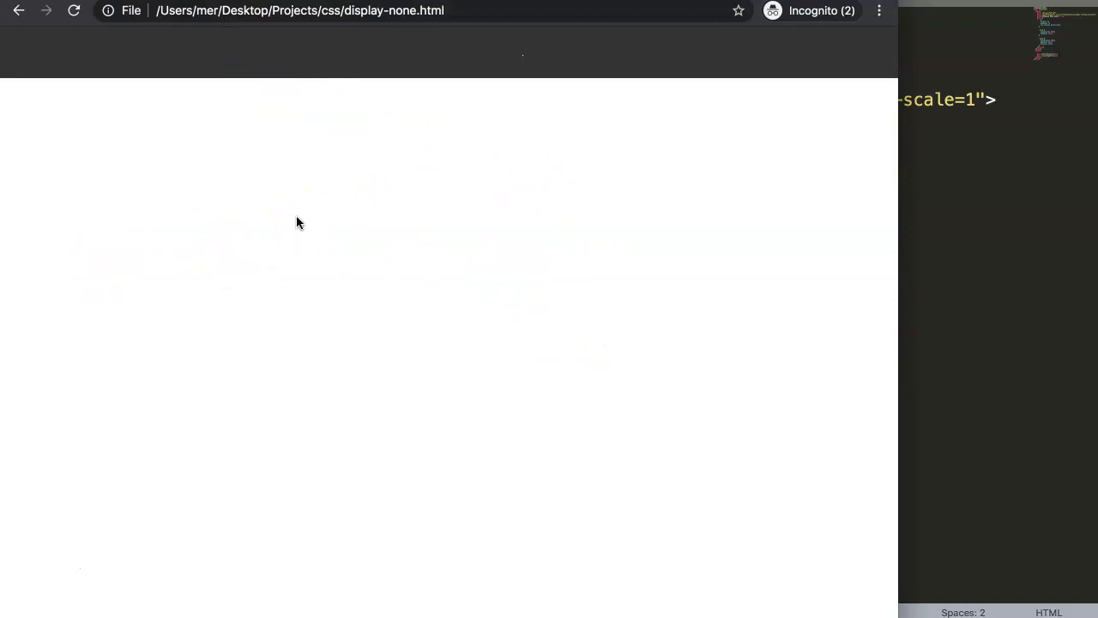
Open DevTools, pick an element and select div.box2 in the Elements tree
key("super+alt+i")
left_click(603, 40)
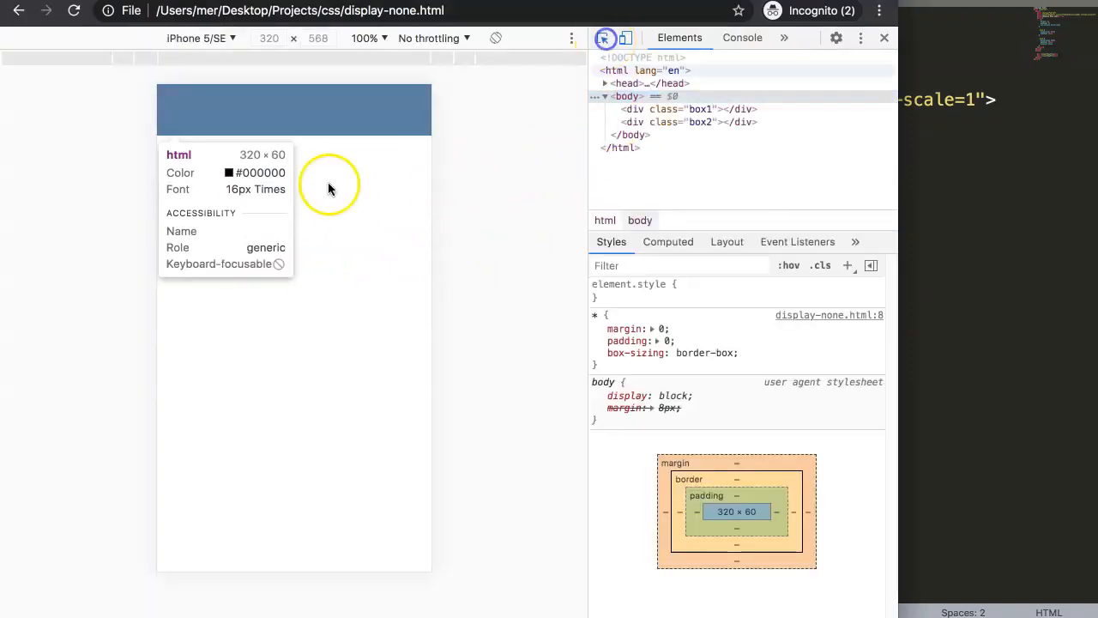
left_click(331, 152)
left_click(635, 109)
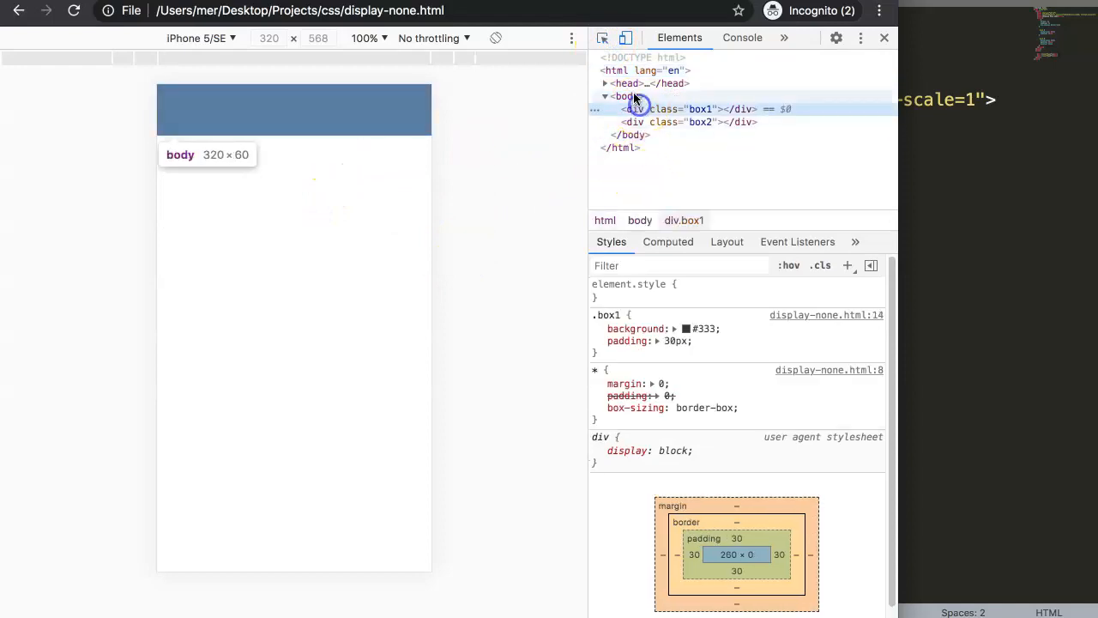
left_click(635, 121)
left_click(635, 97)
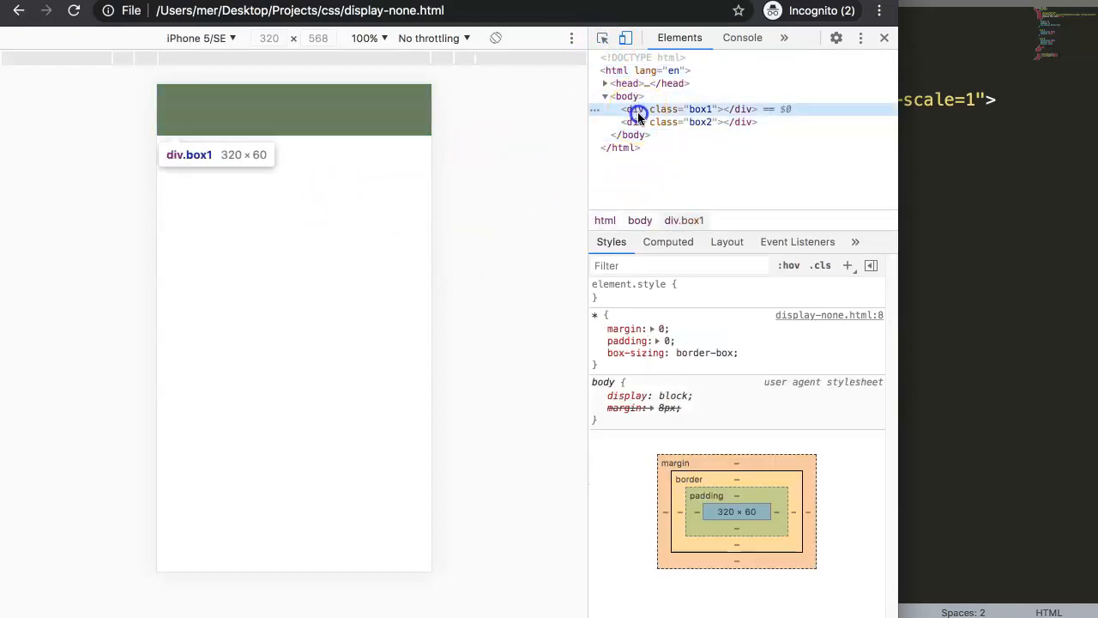
left_click(635, 121)
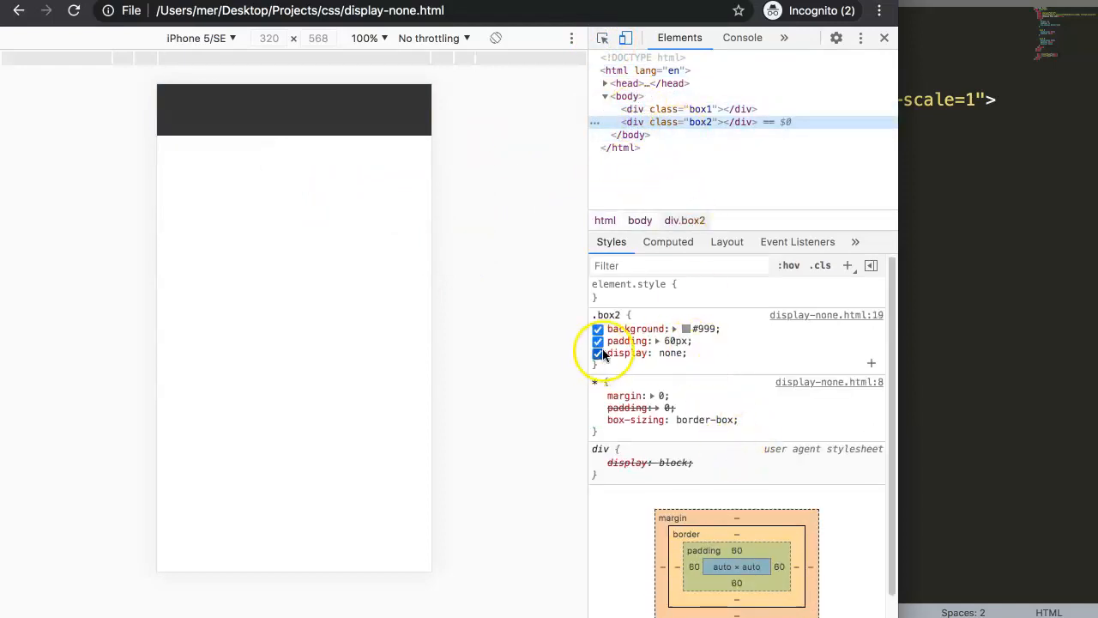
mouse_move(652, 341)
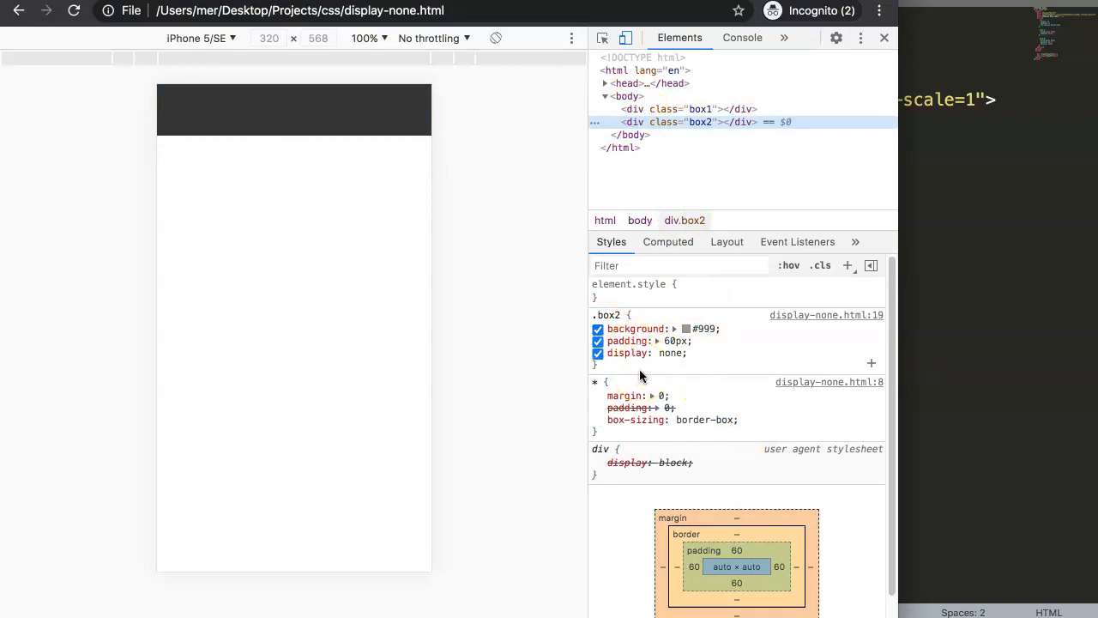
Untick and retick display: none in Styles to confirm it hides box2
left_click(597, 353)
left_click(597, 353)
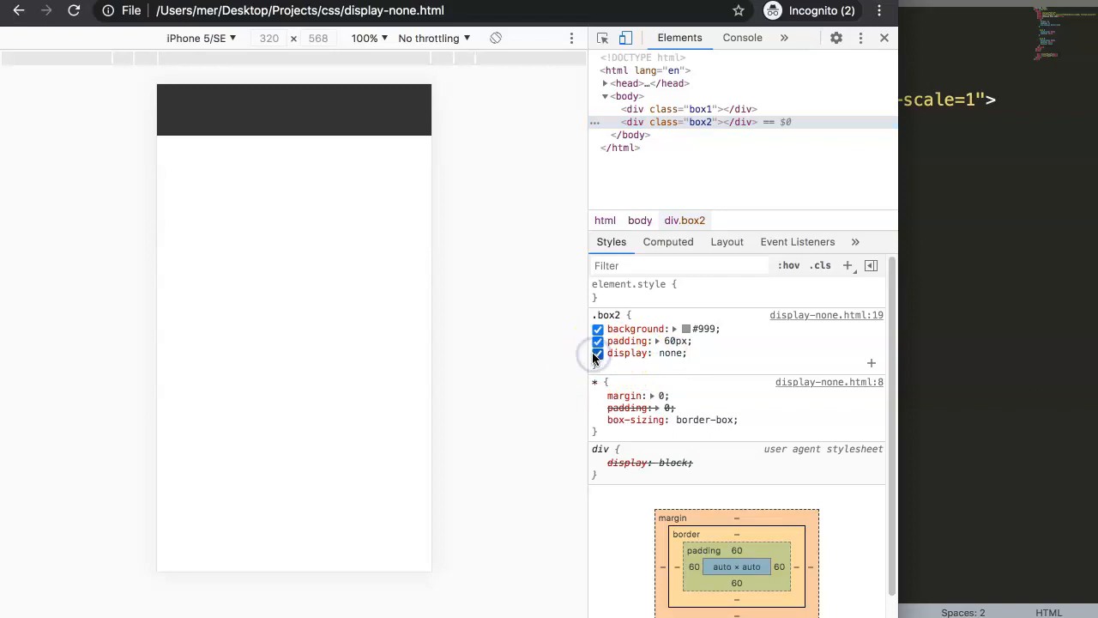
Duplicate the box2 div in the body, rename the copy's class to box3, and save
key("super+Tab")
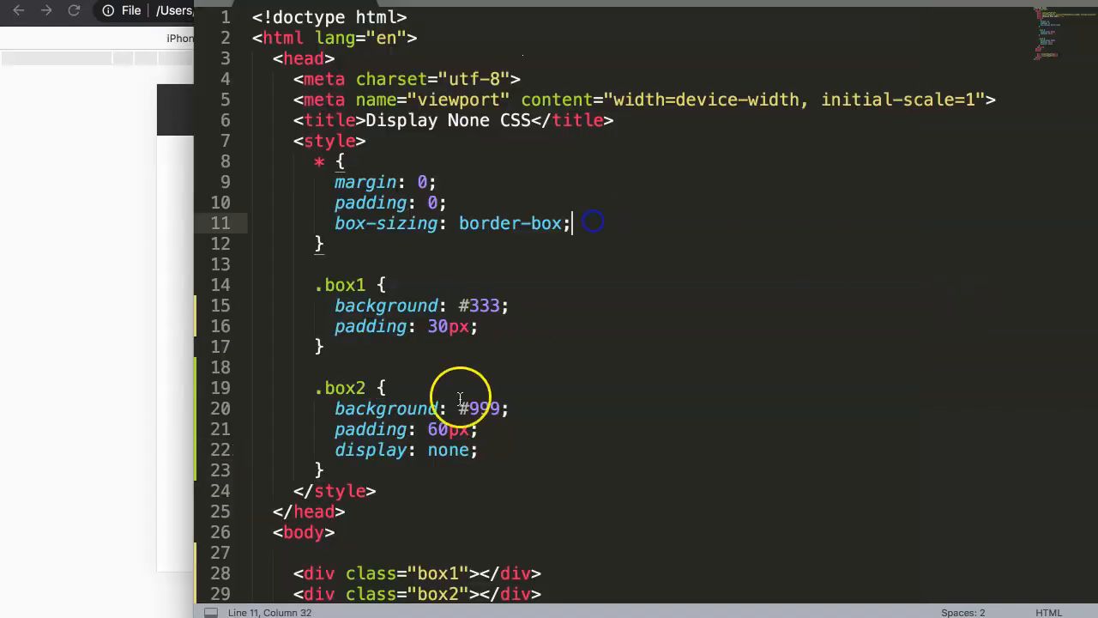
left_click_drag(361, 399, 240, 307)
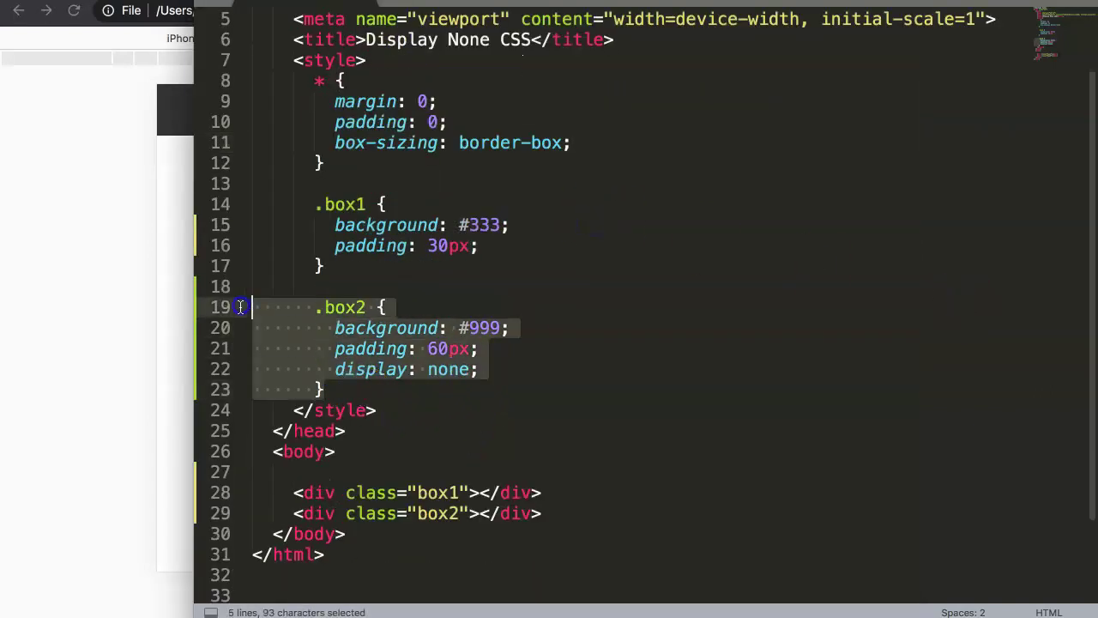
mouse_move(564, 527)
left_mouse_down()
mouse_move(148, 473)
mouse_move(137, 512)
left_mouse_up()
key("super+c")
left_click(559, 515)
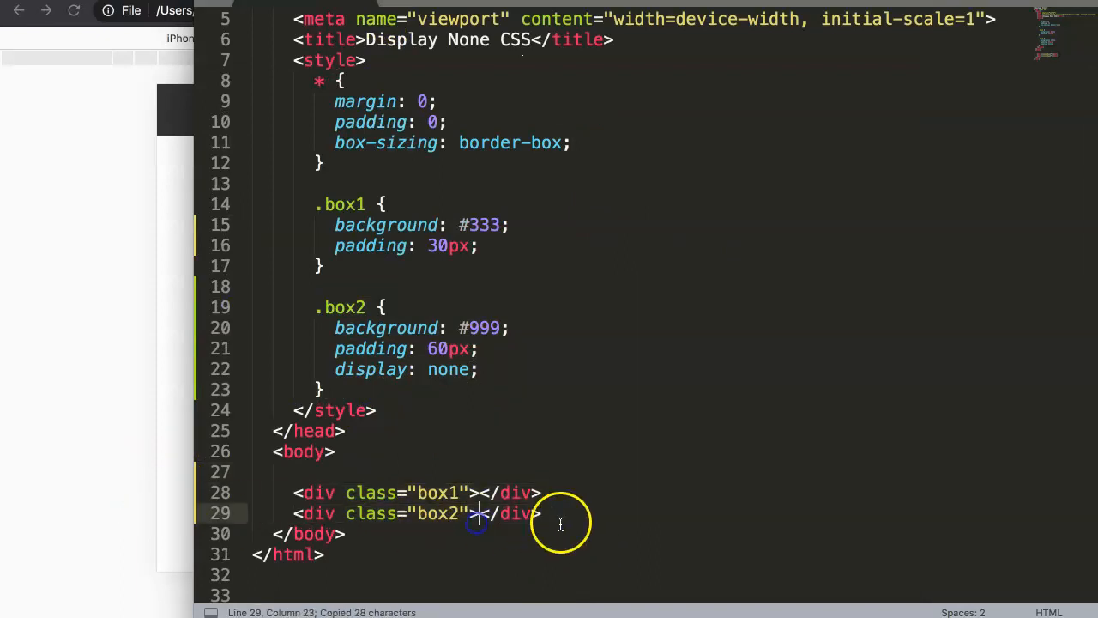
key("Return")
key("shift+Home")
key("super+v")
scroll(567, 522, "down", 2)
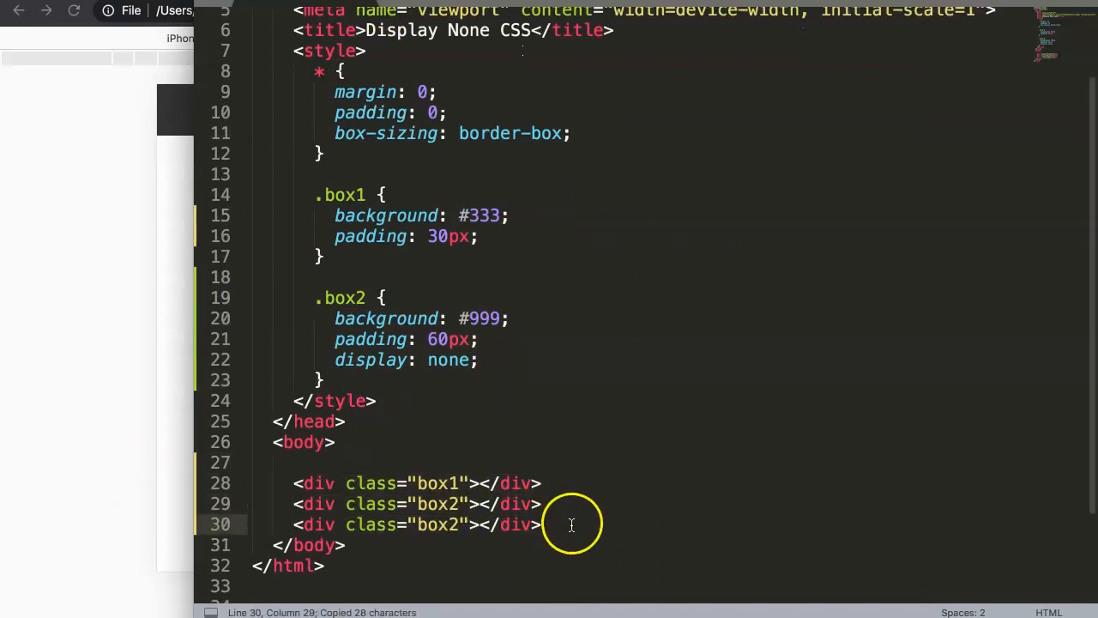
double_click(451, 486)
type("3")
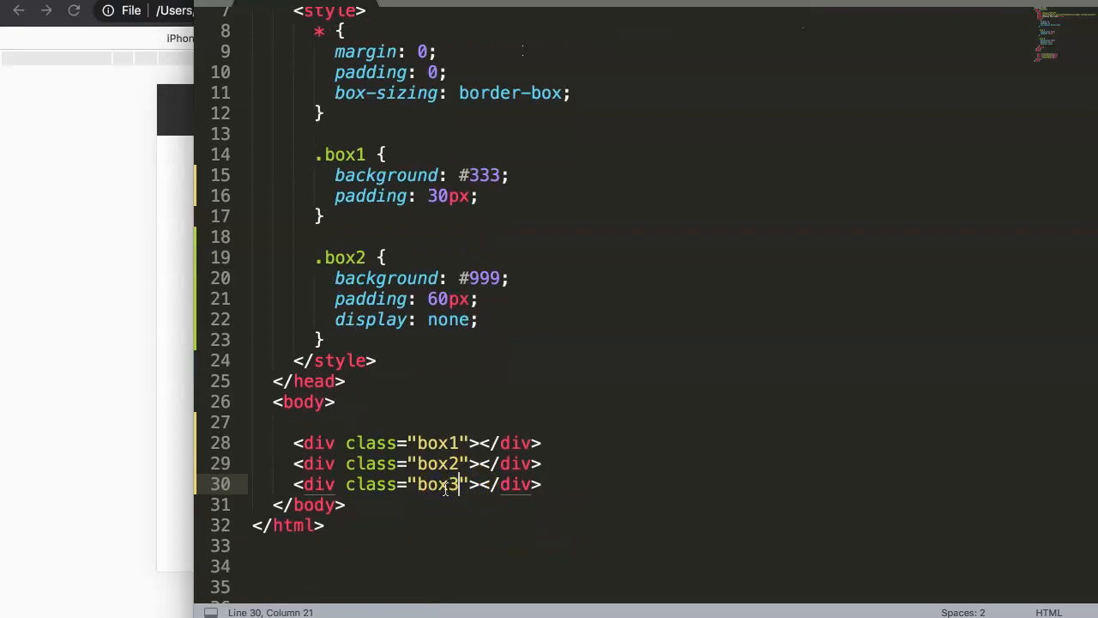
left_click_drag(390, 377, 476, 407)
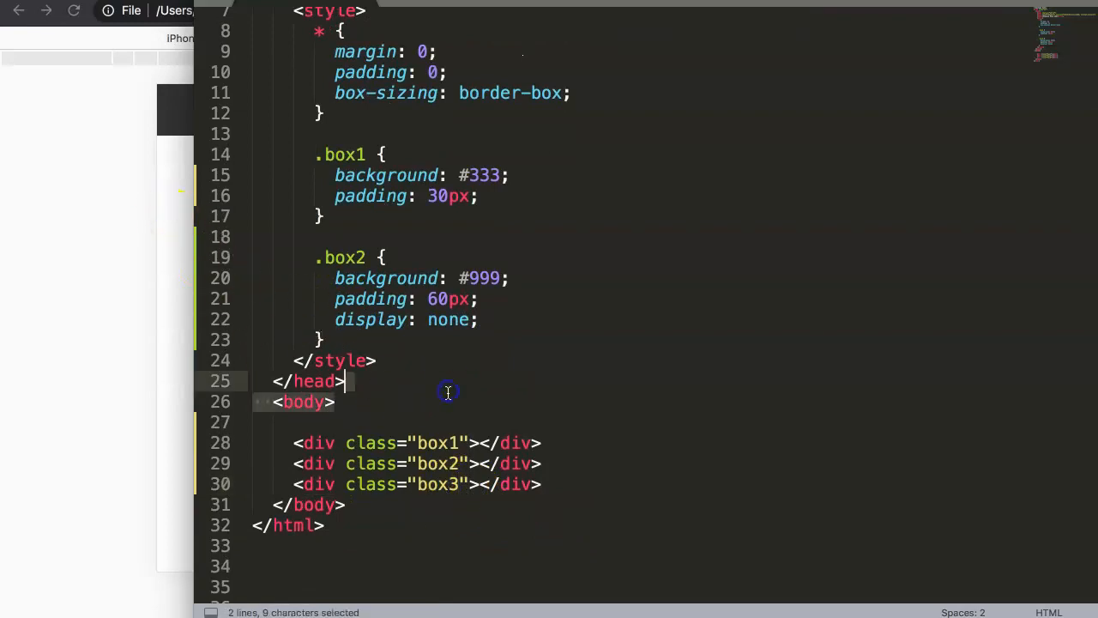
key("super+s")
Paste a copy of the .box2 rule below it and rename it .box3
left_click(476, 406)
left_click_drag(334, 340, 252, 258)
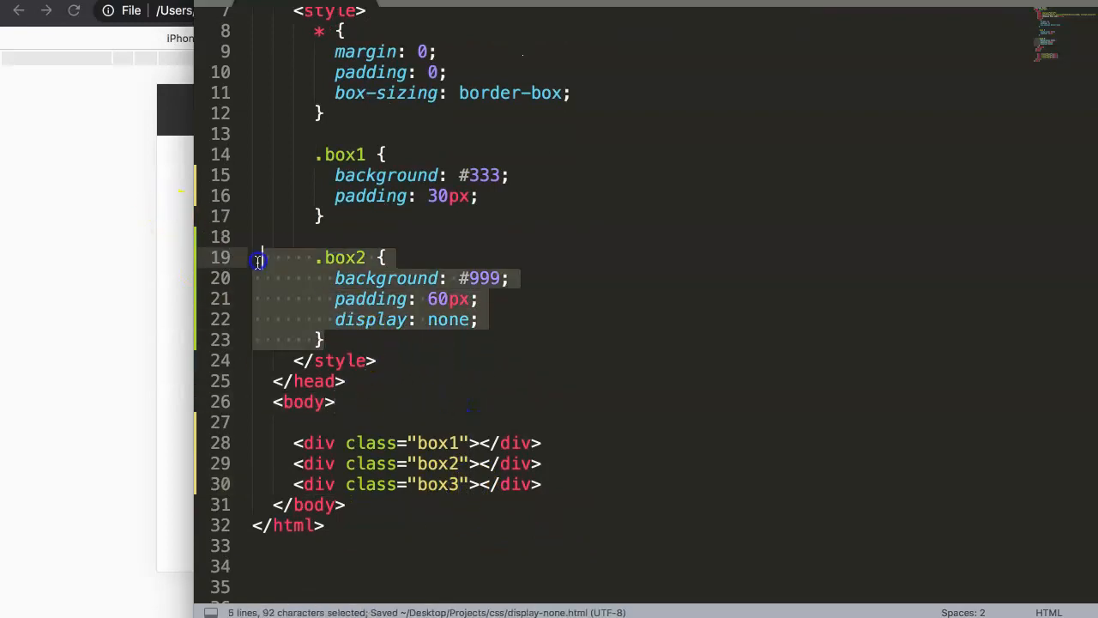
key("super+c")
left_click(360, 338)
key("Return")
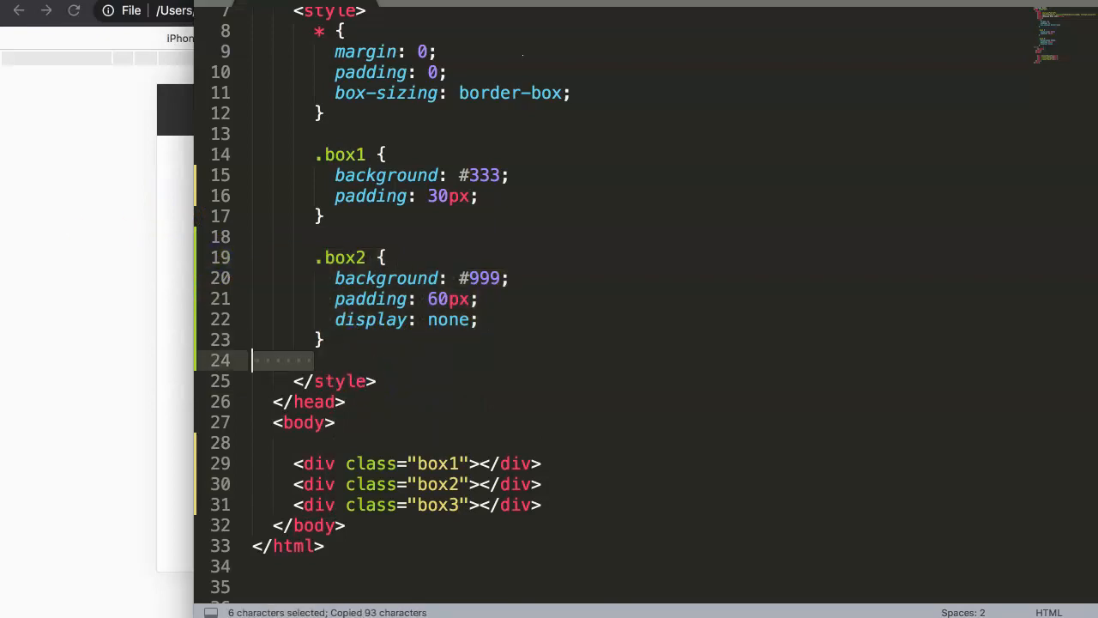
key("super+v")
left_click(324, 340)
key("Return")
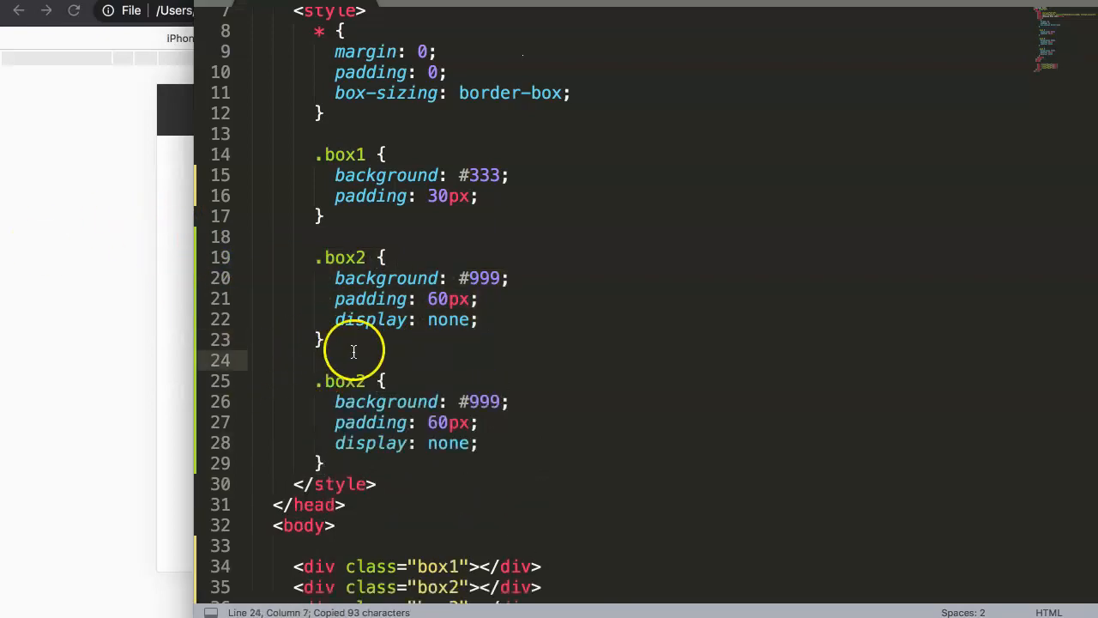
left_click_drag(365, 381, 356, 382)
type("3")
scroll(412, 395, "down", 3)
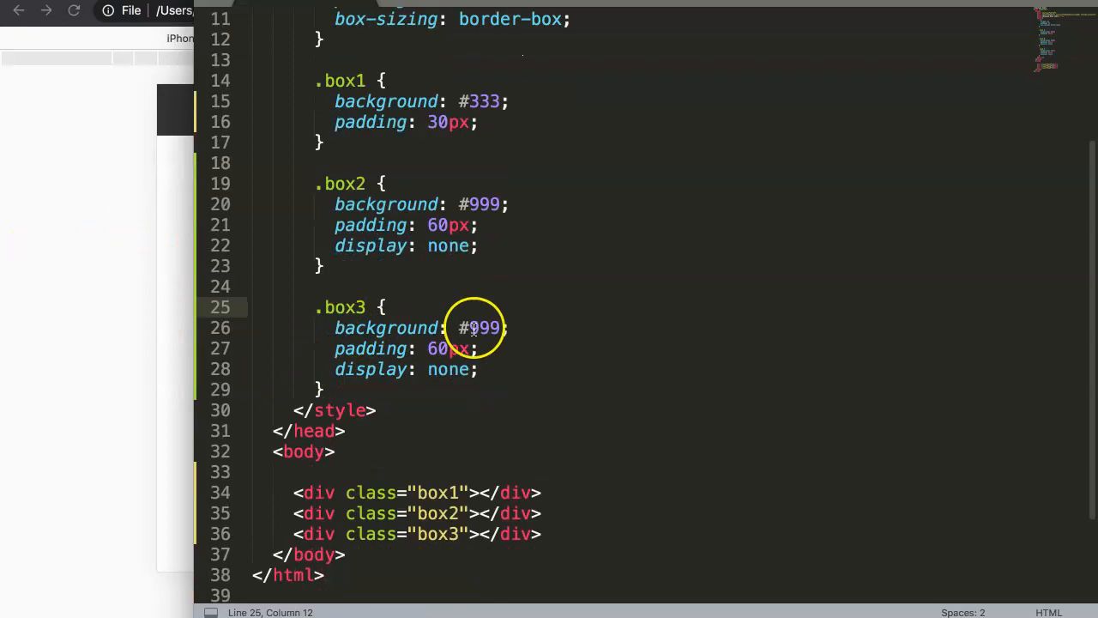
Give .box3 background #190 and padding 40px, remove its display: none, and save
left_click(496, 328)
double_click(491, 328)
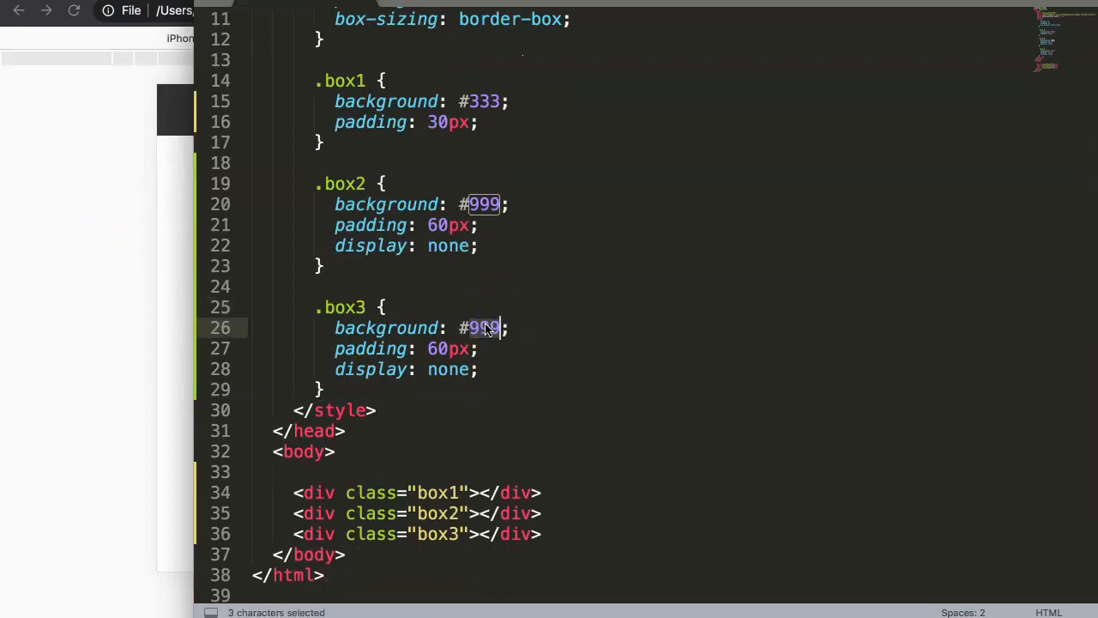
type("190;")
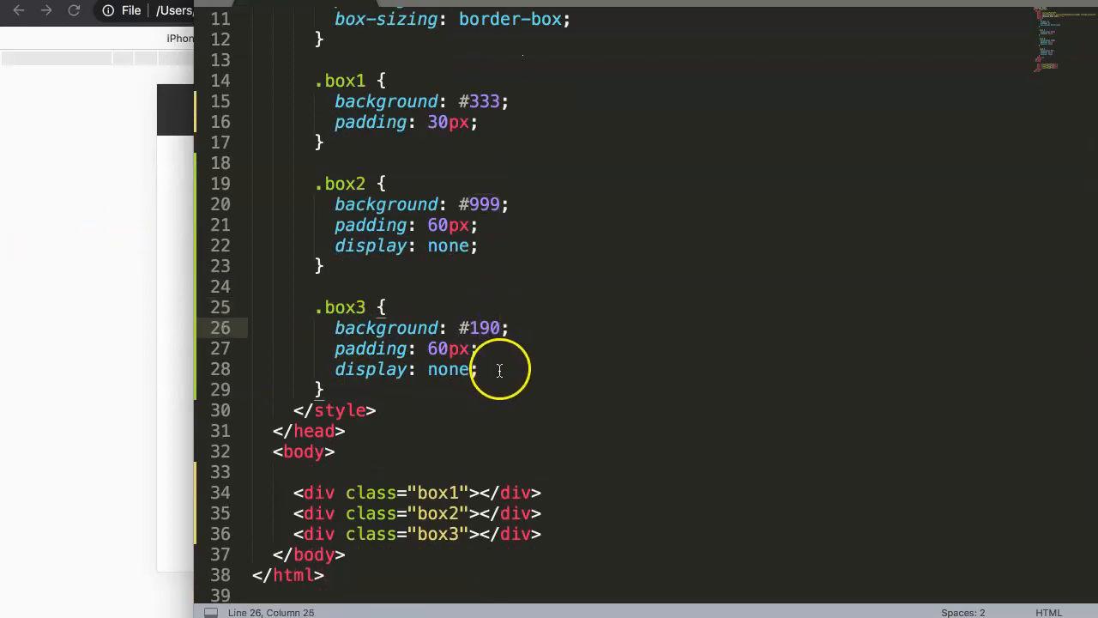
left_click(470, 348)
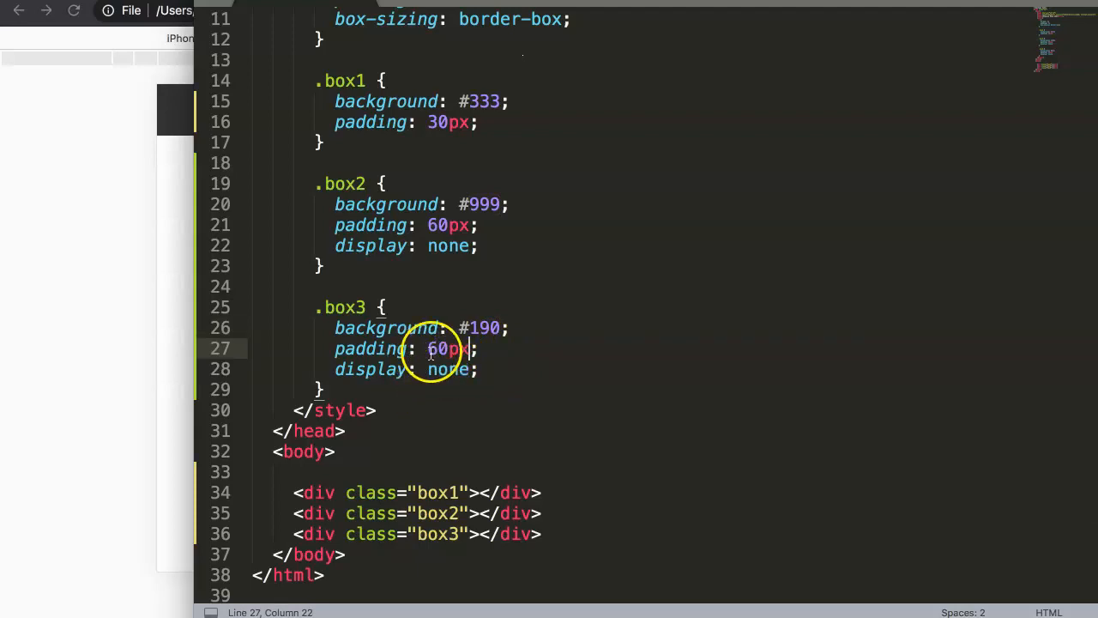
left_click_drag(438, 349, 181, 369)
type("4")
key("BackSpace")
key("super+s")
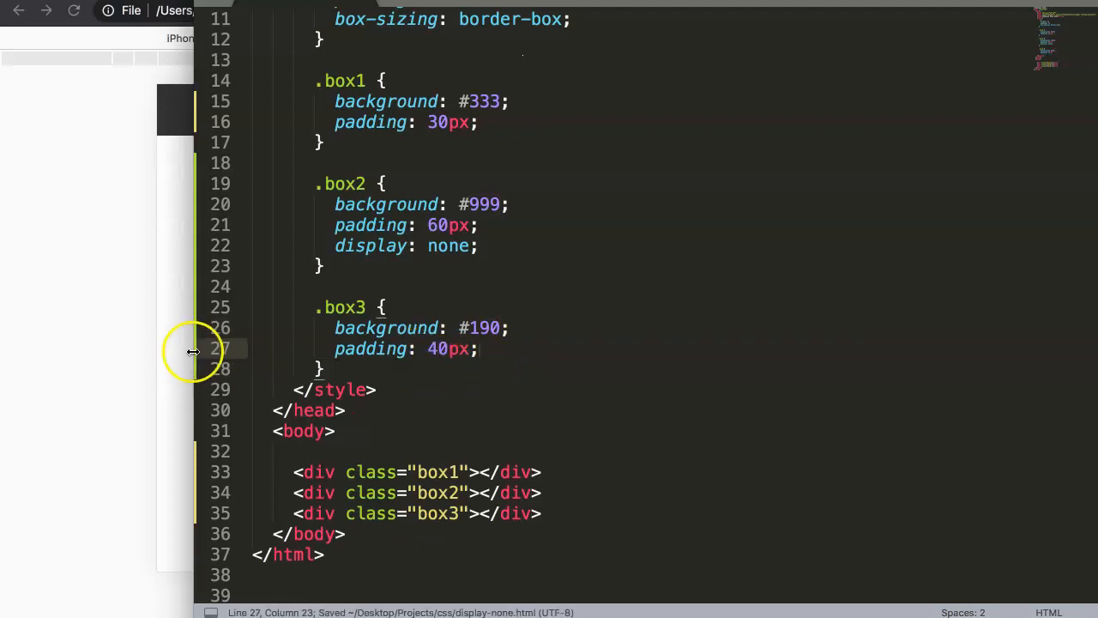
left_click(86, 343)
Reload to show the green box, then comment out display: none in .box2
key("super+r")
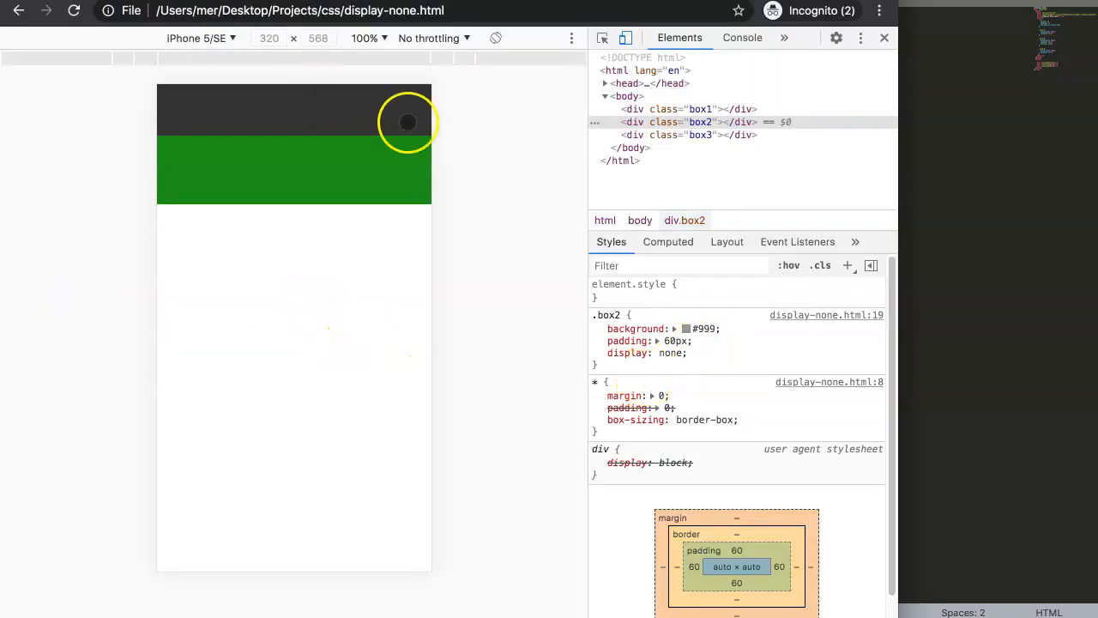
left_click(951, 249)
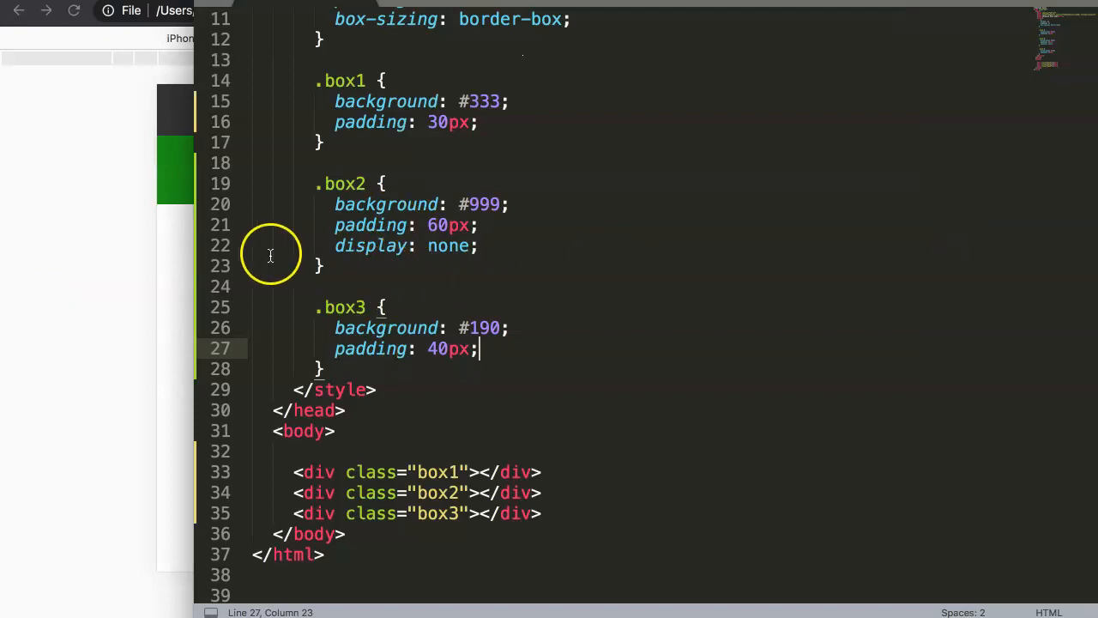
mouse_move(491, 249)
left_mouse_down()
mouse_move(262, 241)
mouse_move(316, 241)
left_mouse_up()
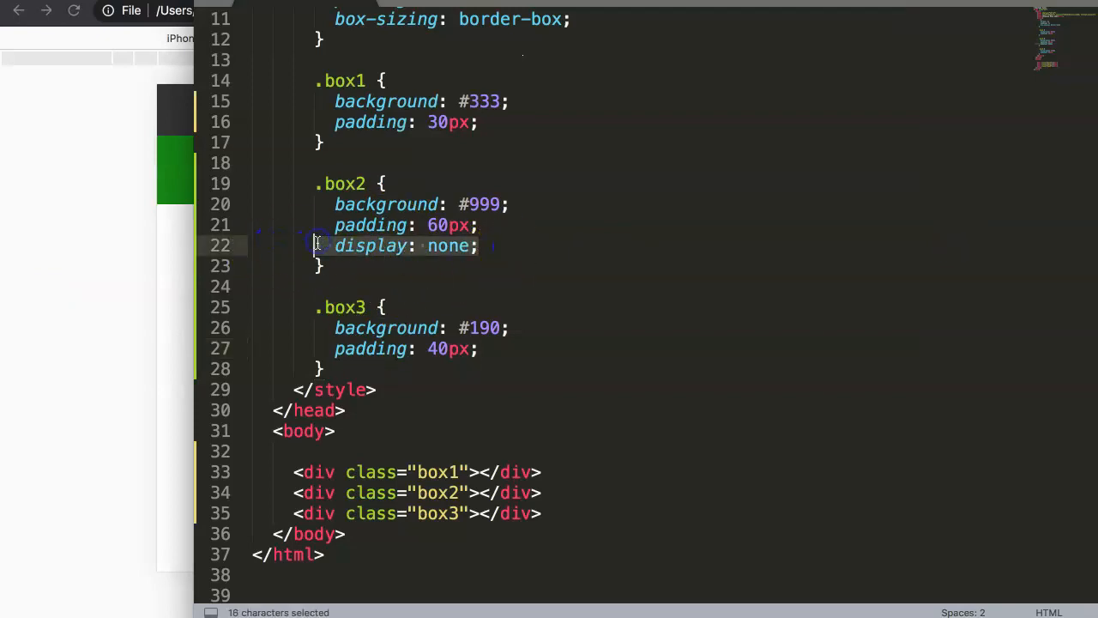
key("ctrl+slash")
Reload Chrome to preview the grey box, then restore the display: none line
left_click(57, 258)
key("ctrl+r")
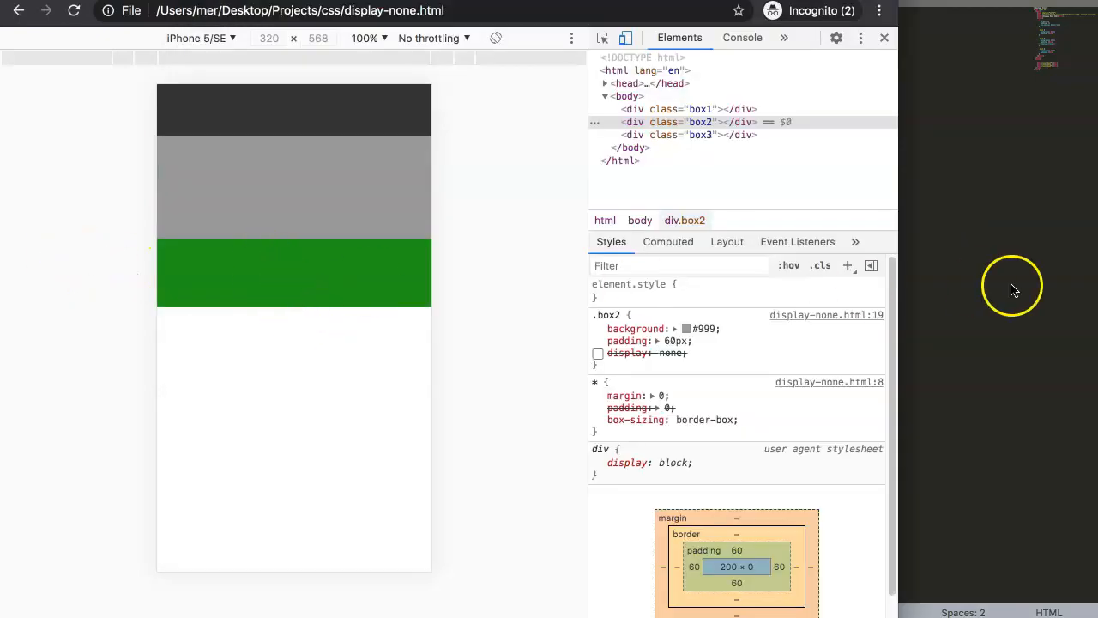
left_click(1012, 287)
key("ctrl+slash")
Add visibility: hidden; to the .box2 rule after display: none
key("ctrl+s")
left_click(417, 283)
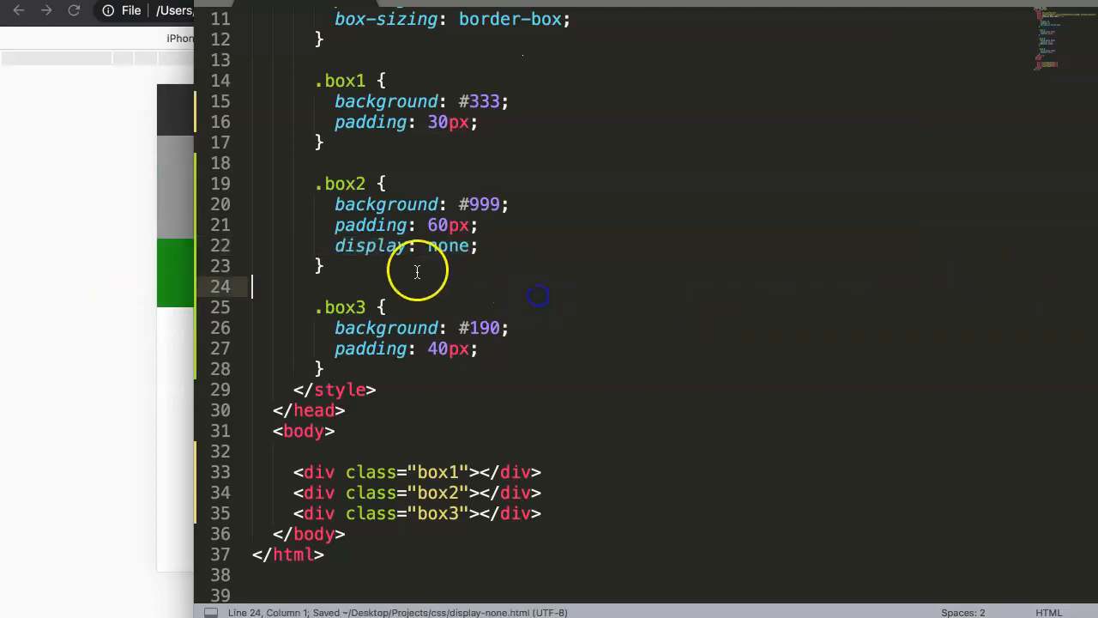
left_click(479, 225)
left_click(479, 245)
key("Return")
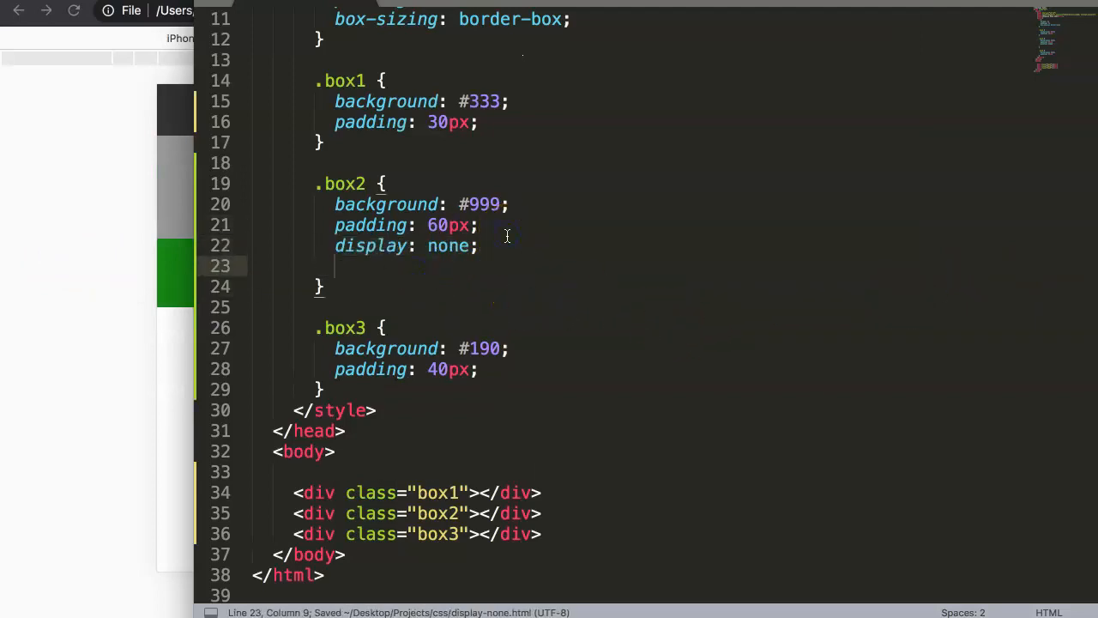
type("visi")
key("Tab")
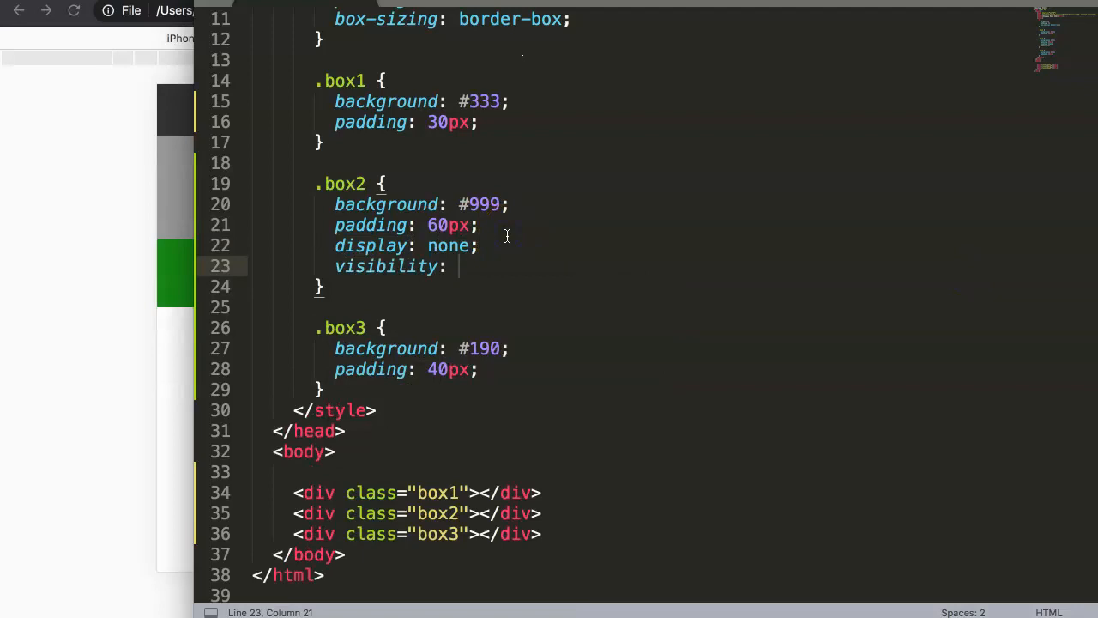
type("hidden;")
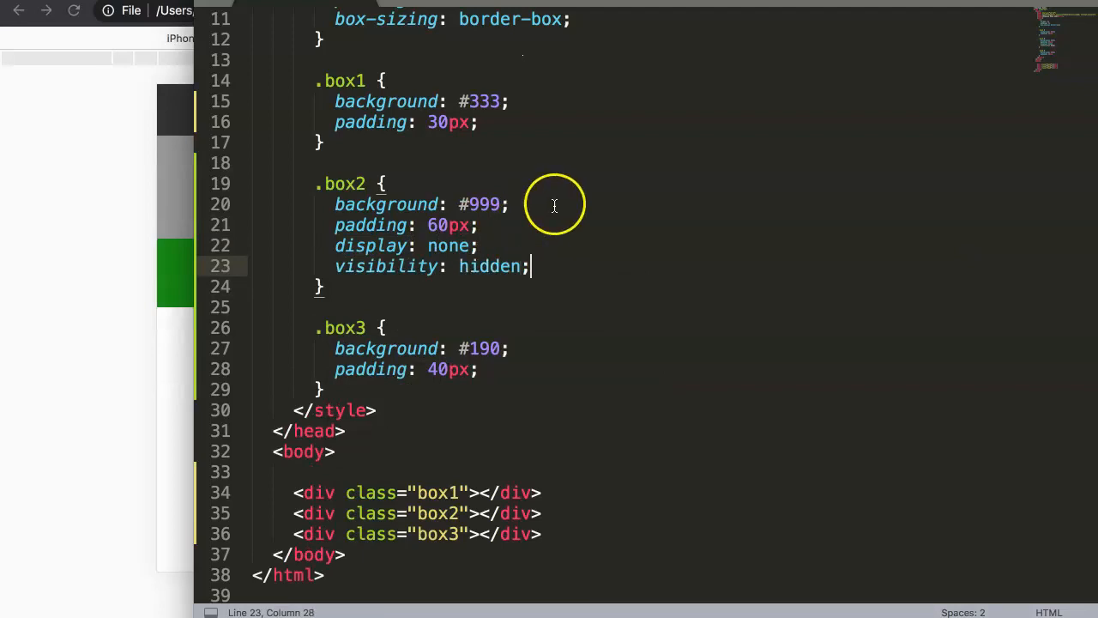
Comment out display: none, save, and reload so an empty gap shows above box3
left_click_drag(479, 245, 334, 245)
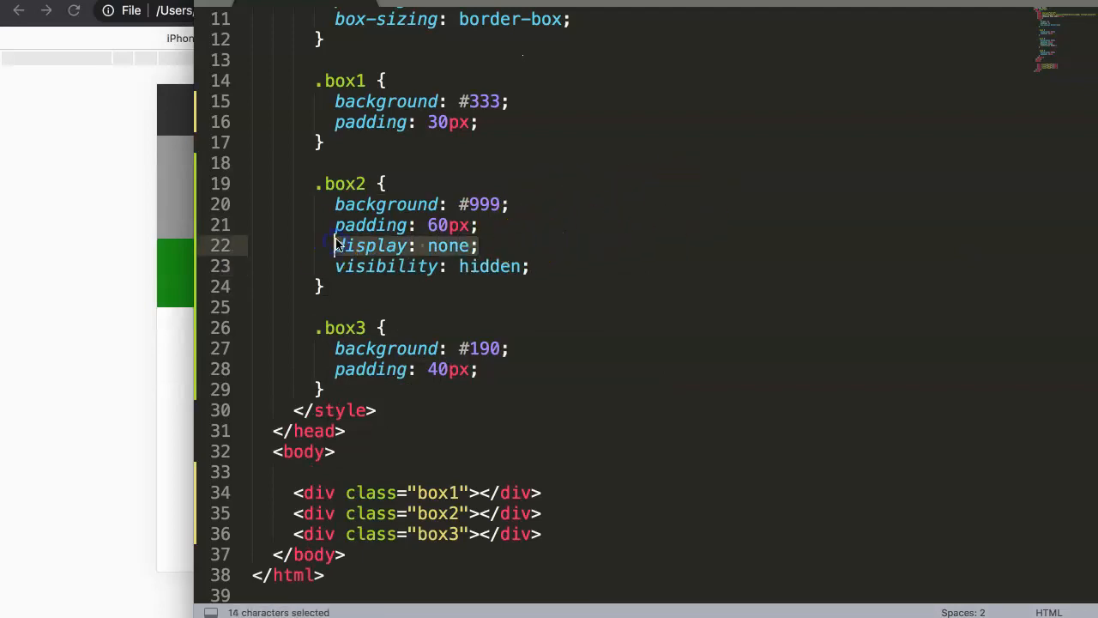
key("super+slash")
key("super+s")
left_click(99, 266)
key("super+r")
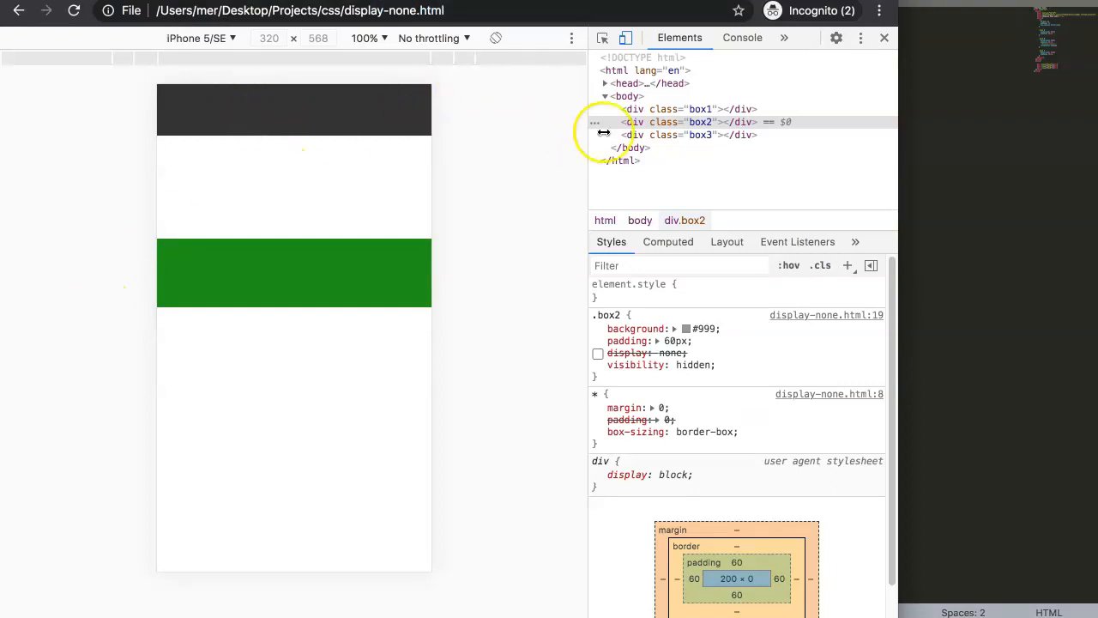
key("Down")
key("Up")
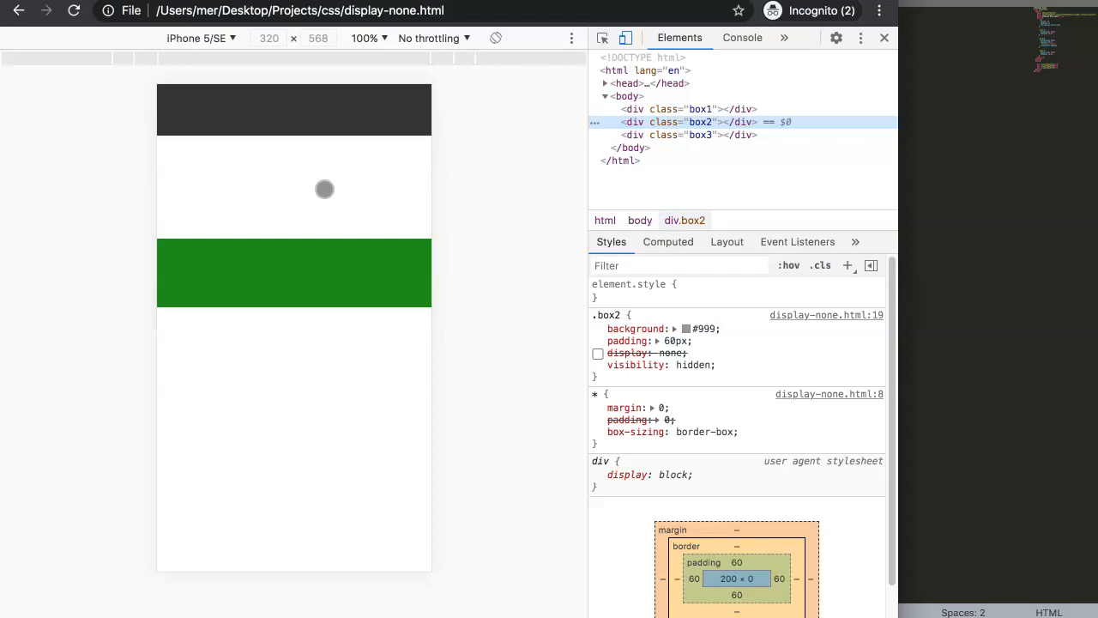
left_click_drag(300, 188, 198, 165)
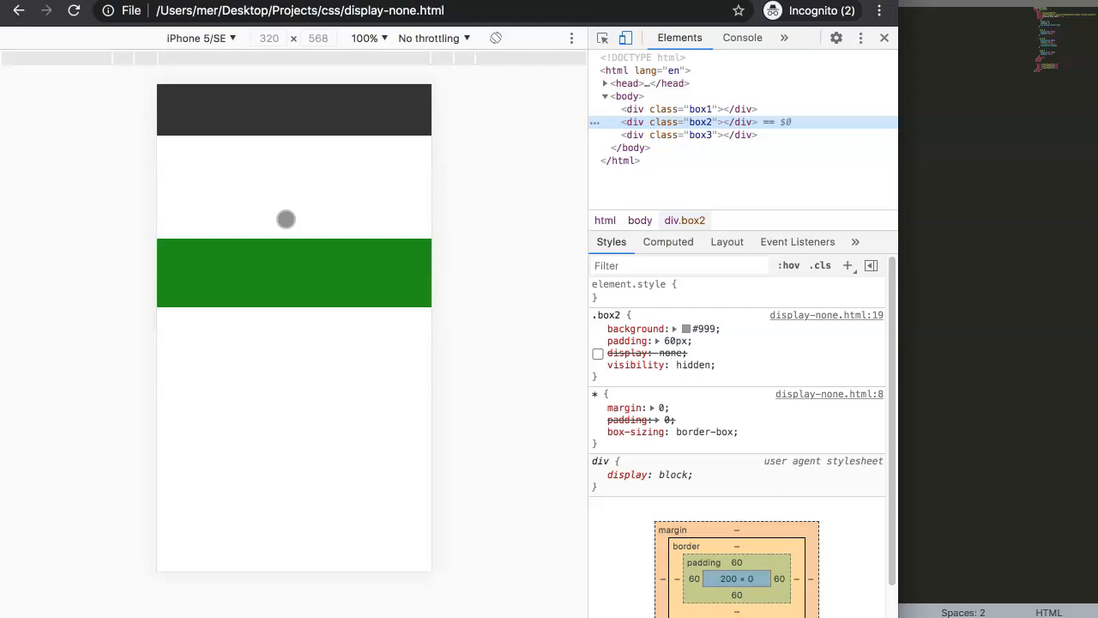
Review the .box2 rule with display: none commented out, switching between editor and browser
left_click(1030, 244)
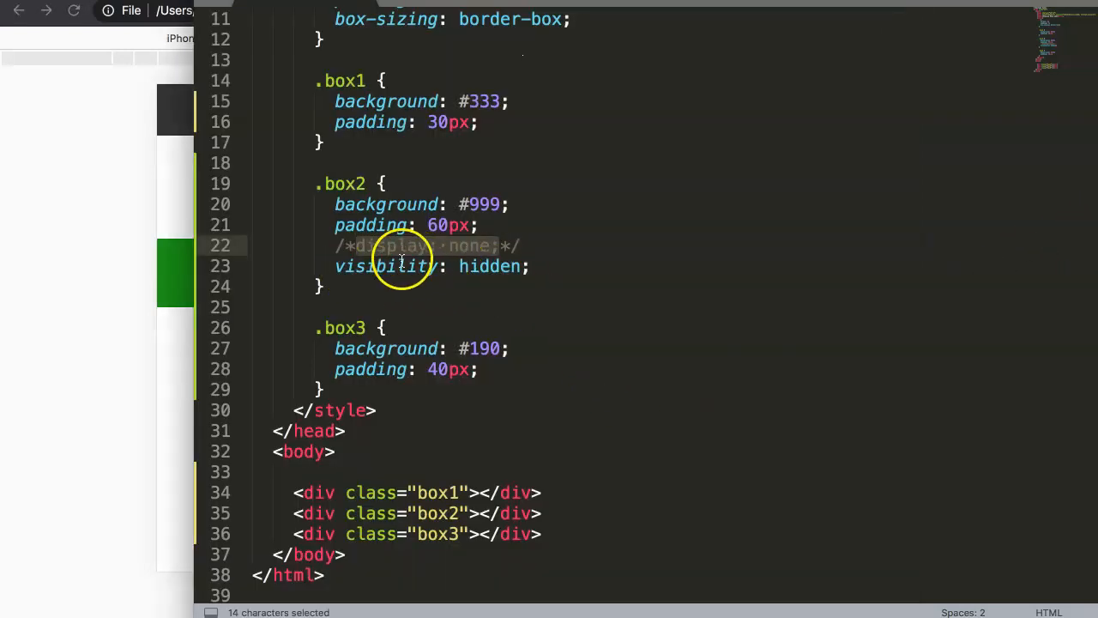
left_click(141, 182)
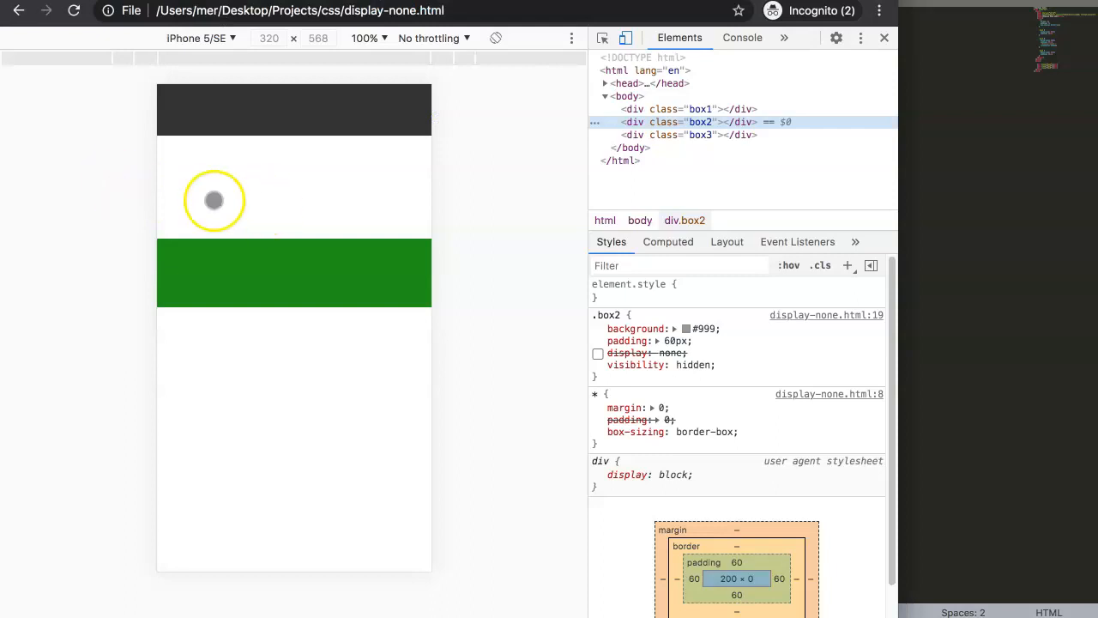
left_click(206, 174)
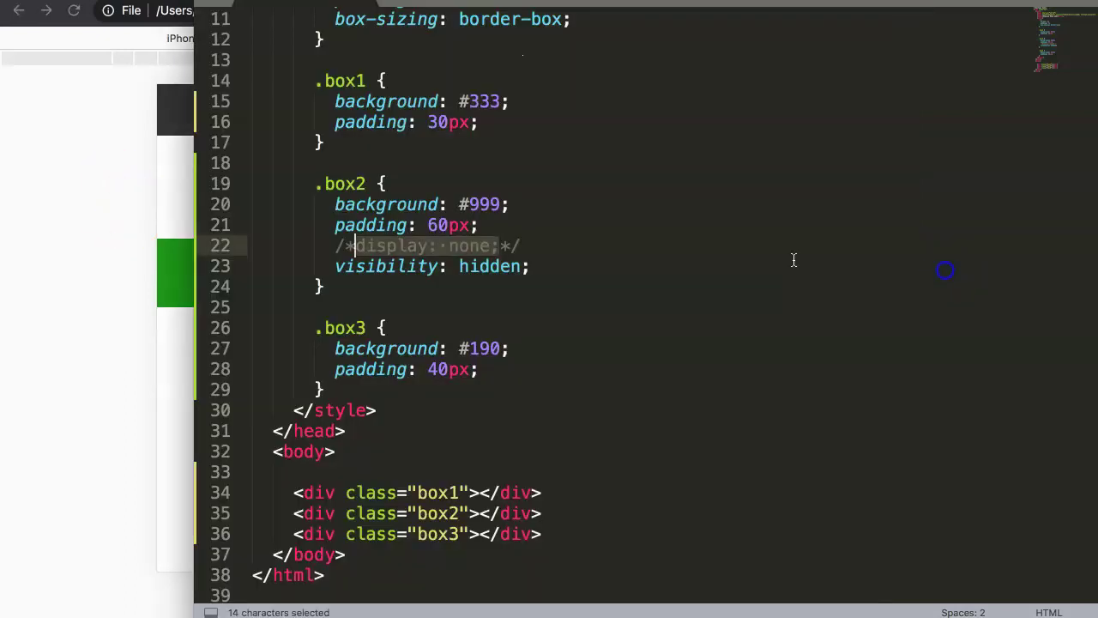
left_click(938, 270)
left_click(399, 266)
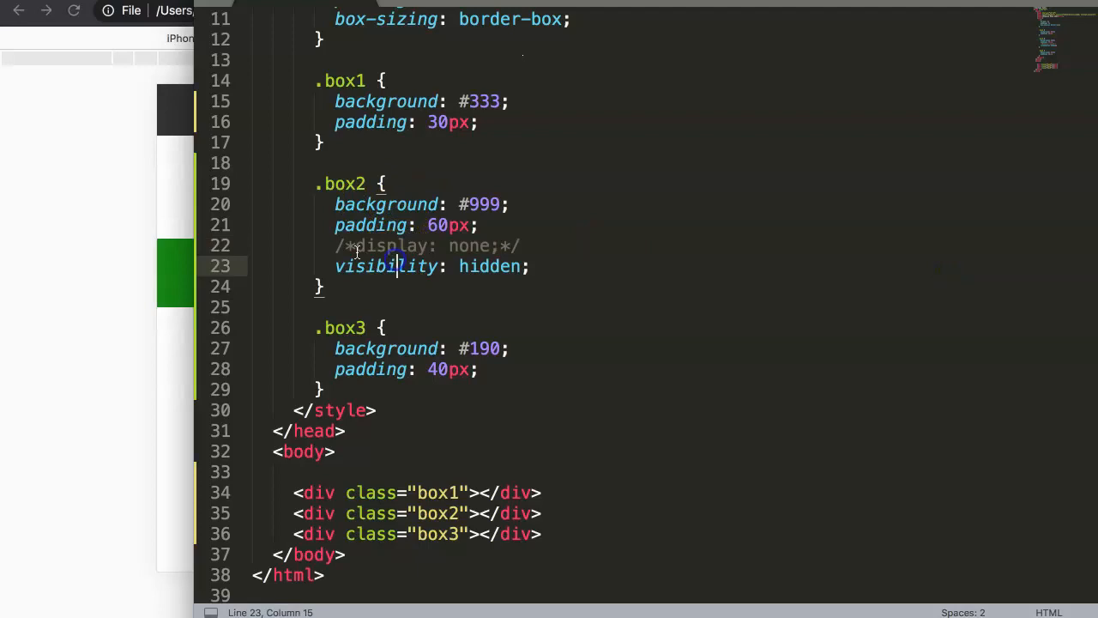
left_click_drag(335, 246, 521, 247)
left_click(95, 188)
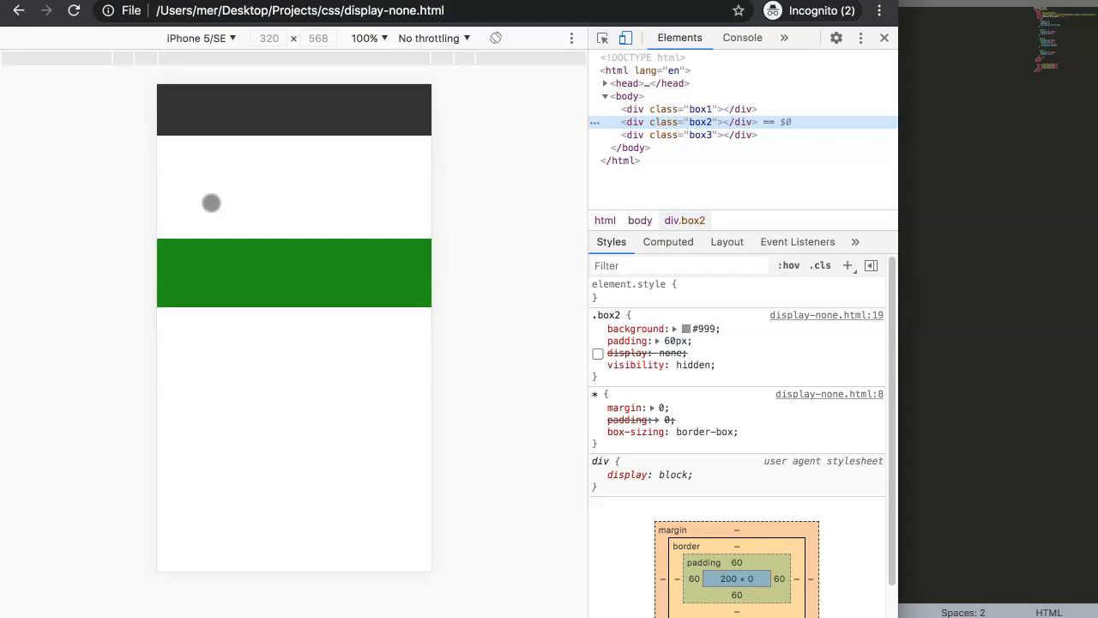
Add <input type="text"> on a new line after the box3 div, leaving a blank line below
left_click(1030, 193)
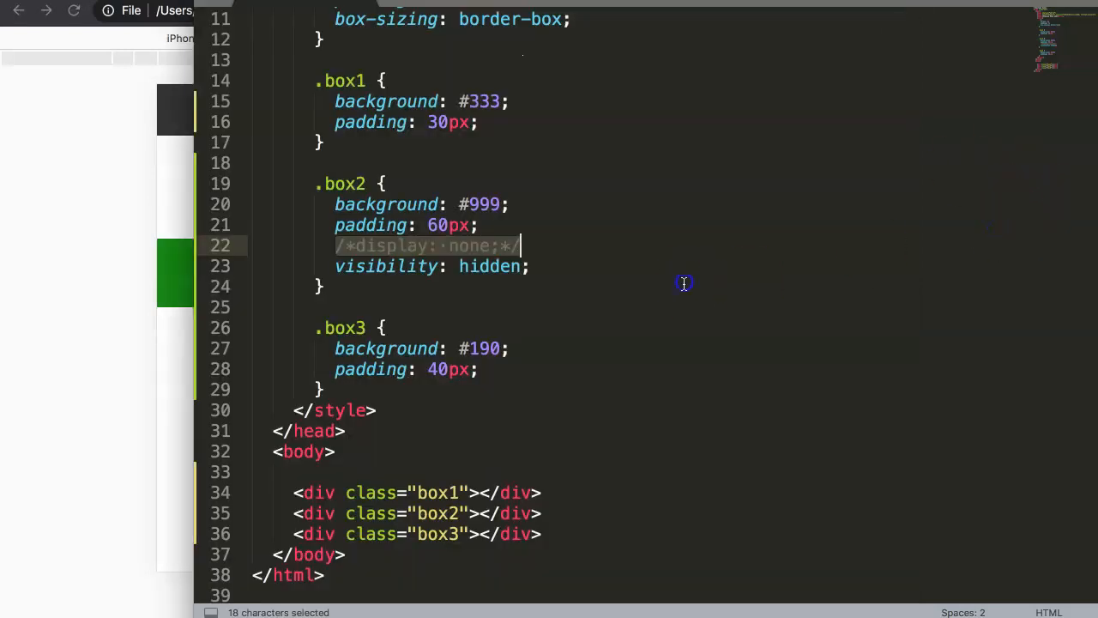
left_click(390, 287)
scroll(412, 399, "down", 3)
left_click(566, 407)
key("Return")
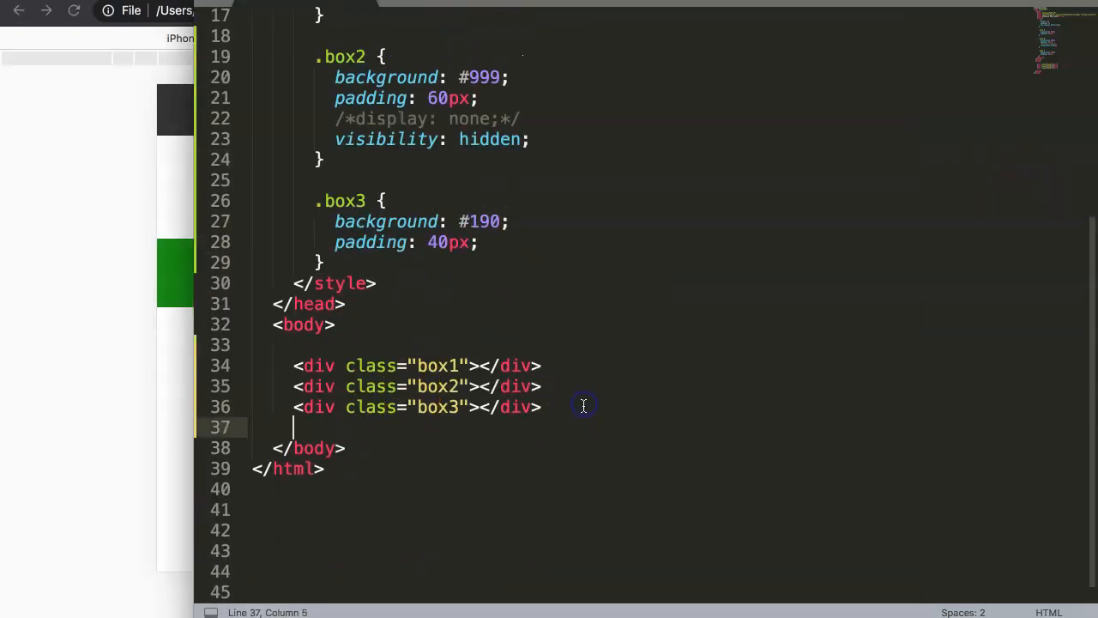
type("<input")
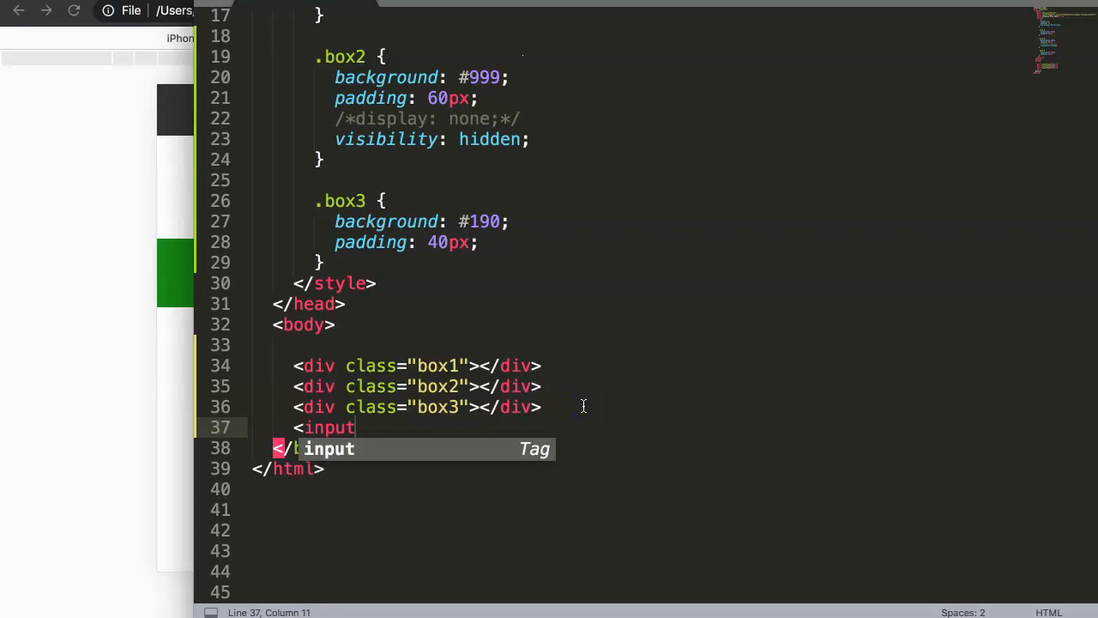
type(" =")
key("BackSpace")
type("\"")
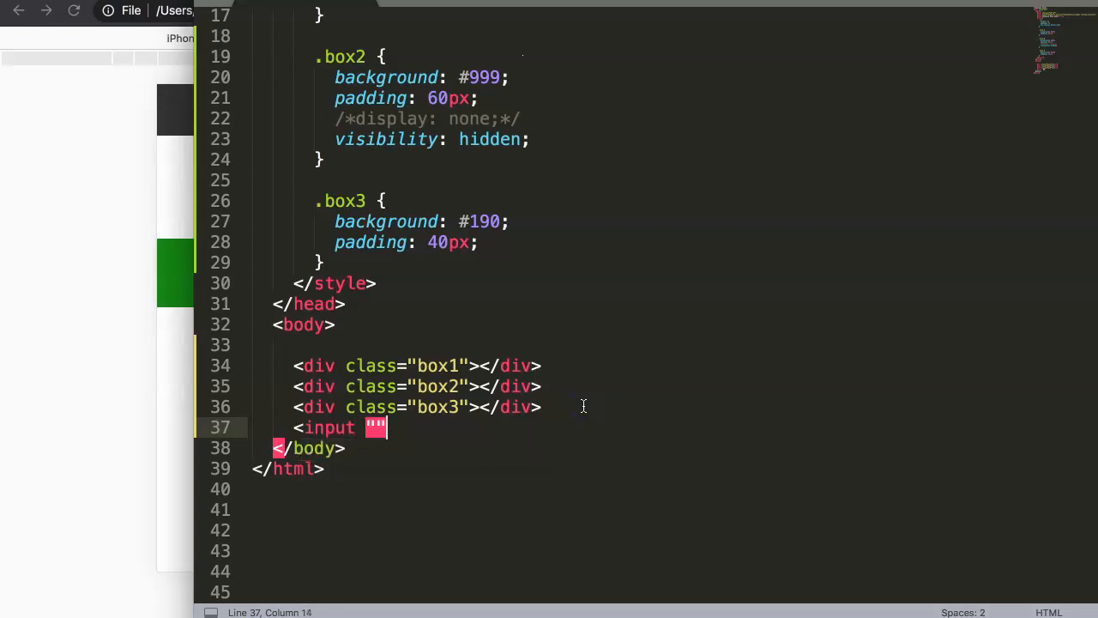
key("BackSpace")
type("type")
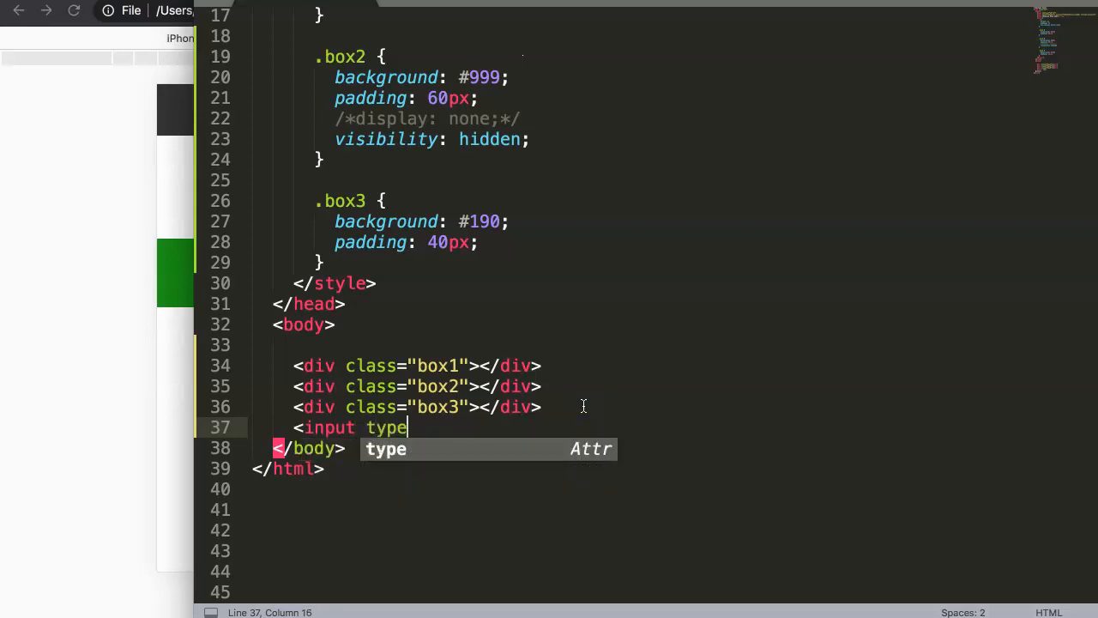
type("=\"text")
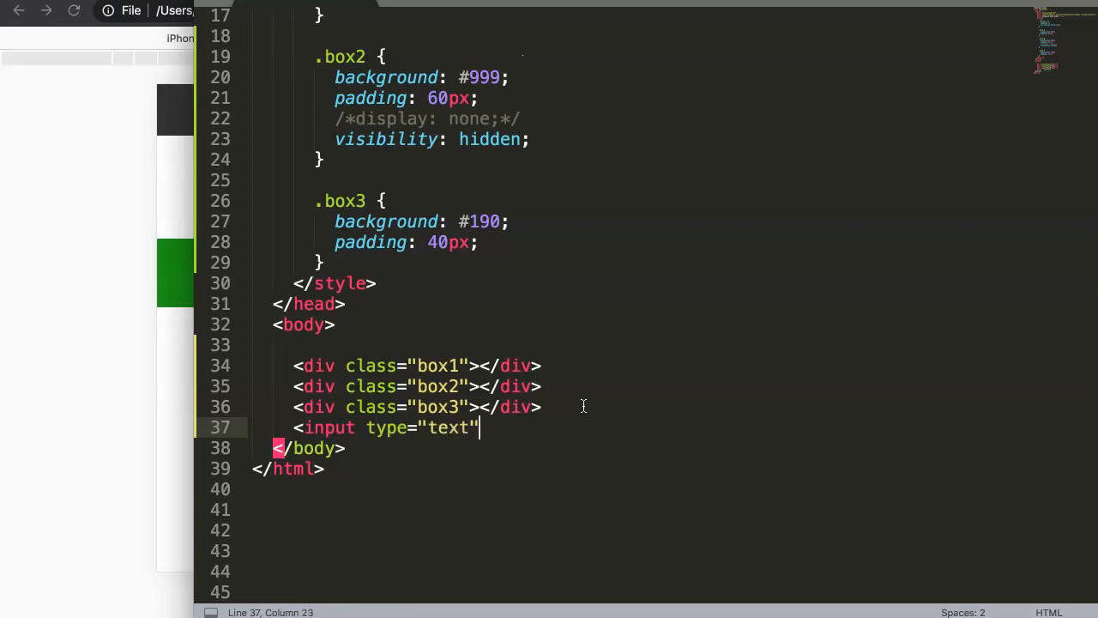
key("Right")
type(">")
key("Return")
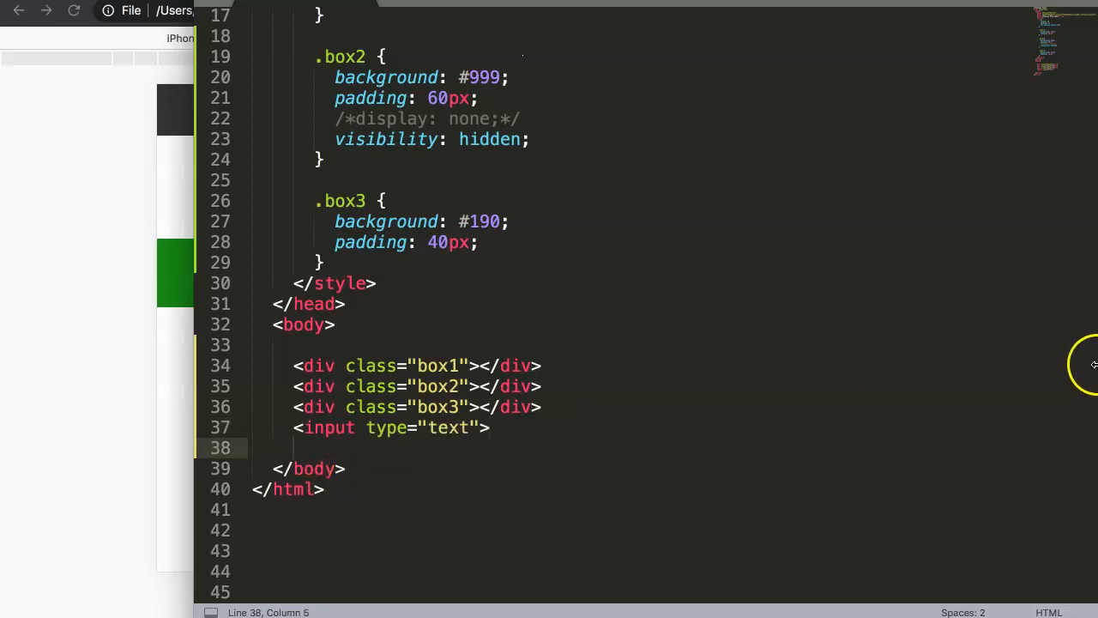
Duplicate the text input line below, try type="hidden" on the copy, save and reload the page
left_click_drag(501, 429, 294, 428)
key("super+c")
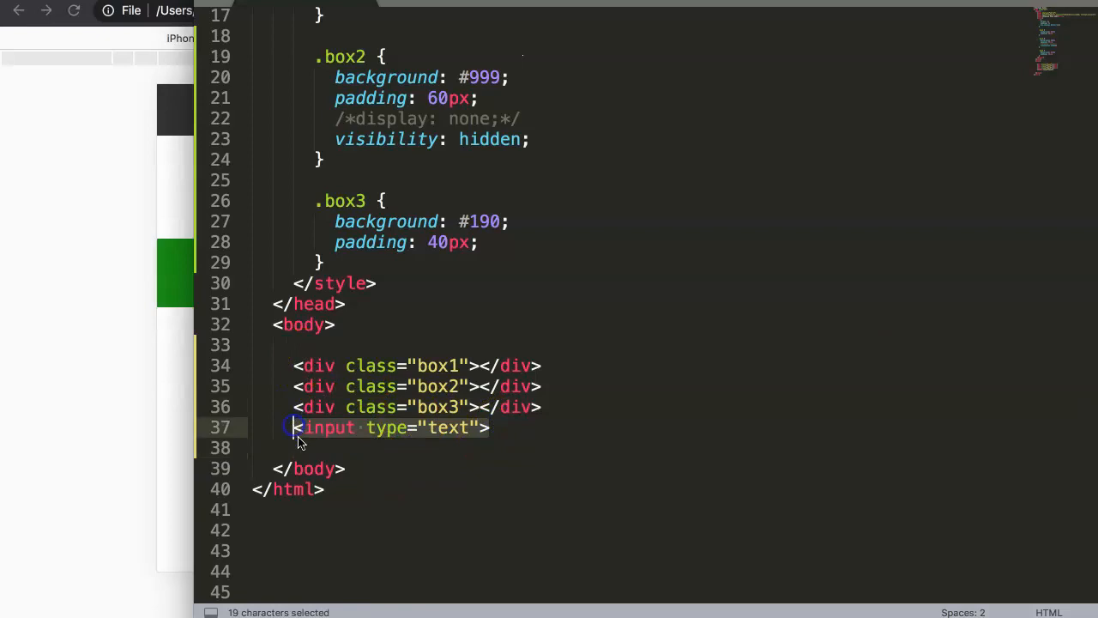
left_click(300, 448)
key("super+v")
double_click(447, 448)
type("ho")
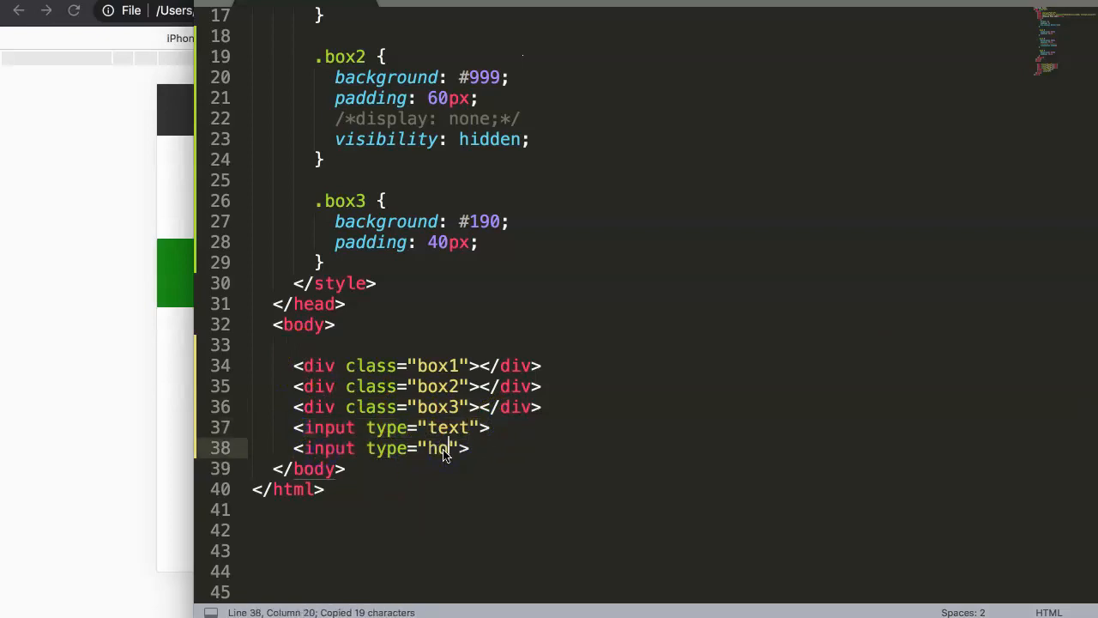
type("dde")
key("BackSpace")
key("BackSpace")
key("BackSpace")
type("idden")
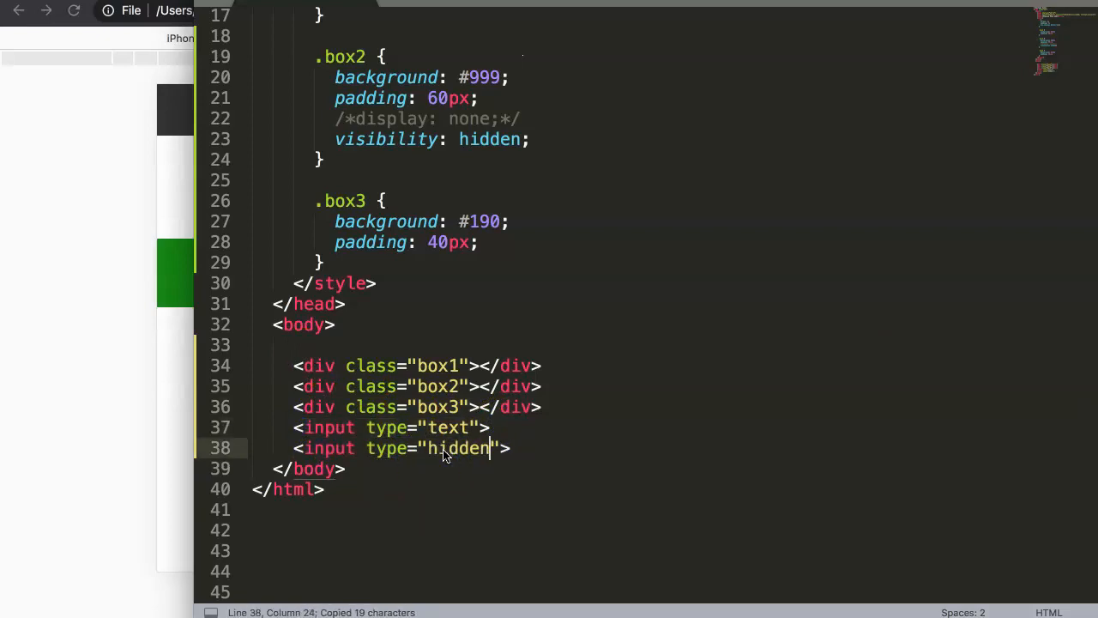
key("super+s")
left_click(97, 420)
key("super+r")
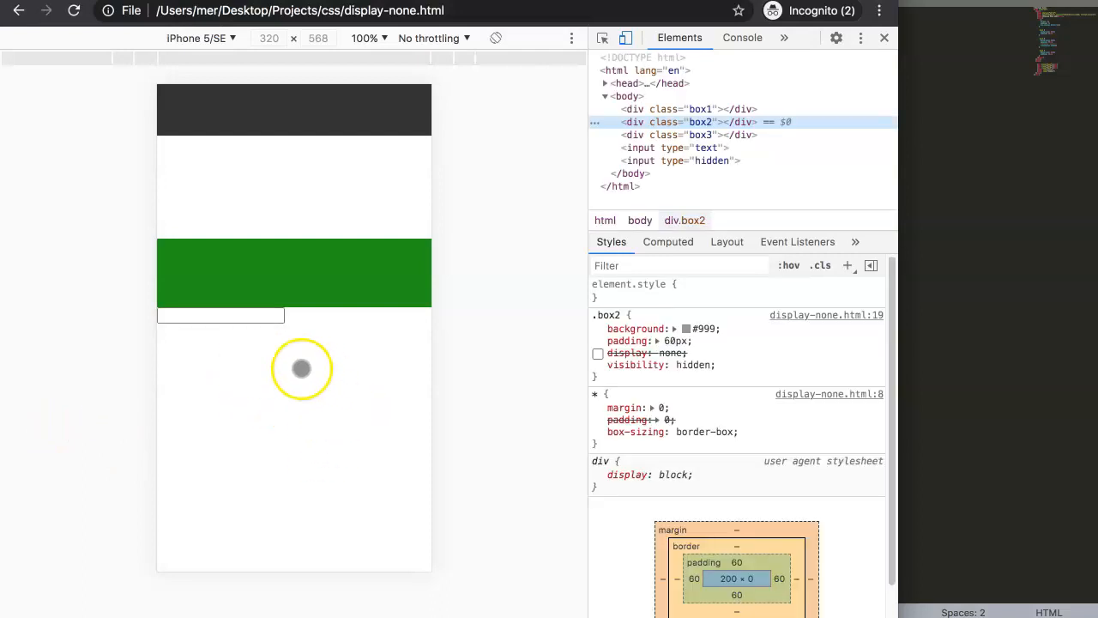
left_click(215, 315)
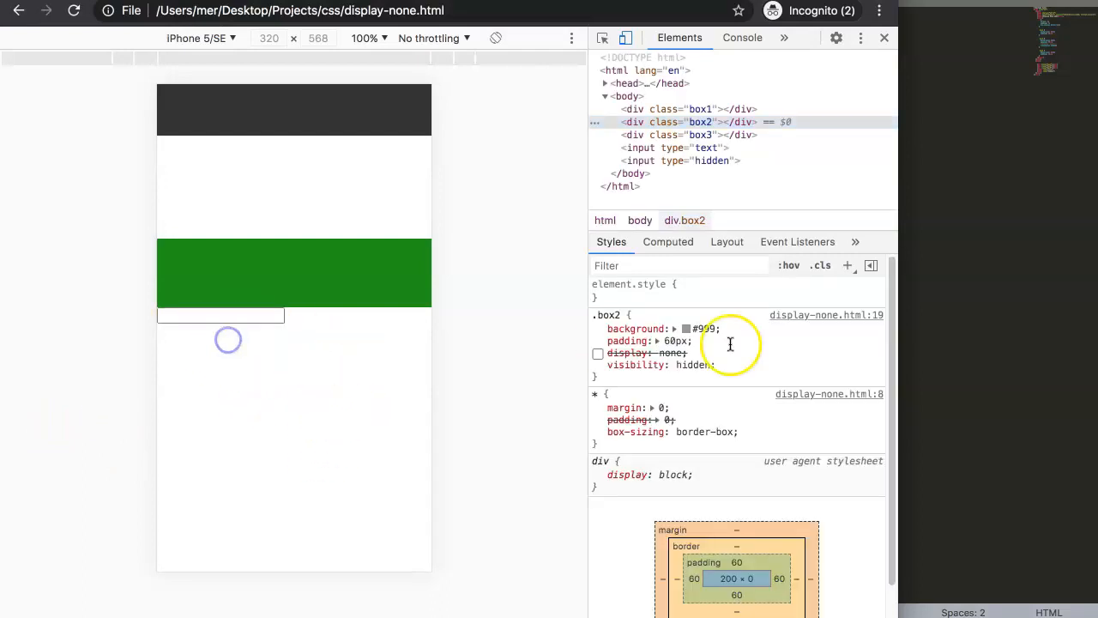
Revert the second input back to type="text", save and reload to show two text fields
key("super+Tab")
double_click(459, 448)
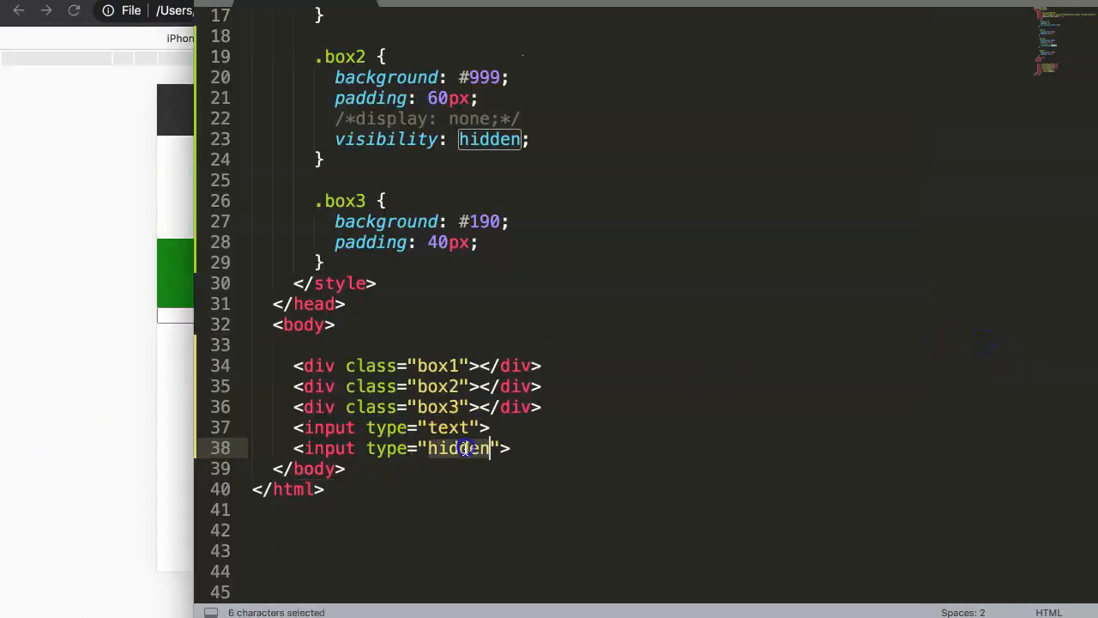
type("text")
key("super+s")
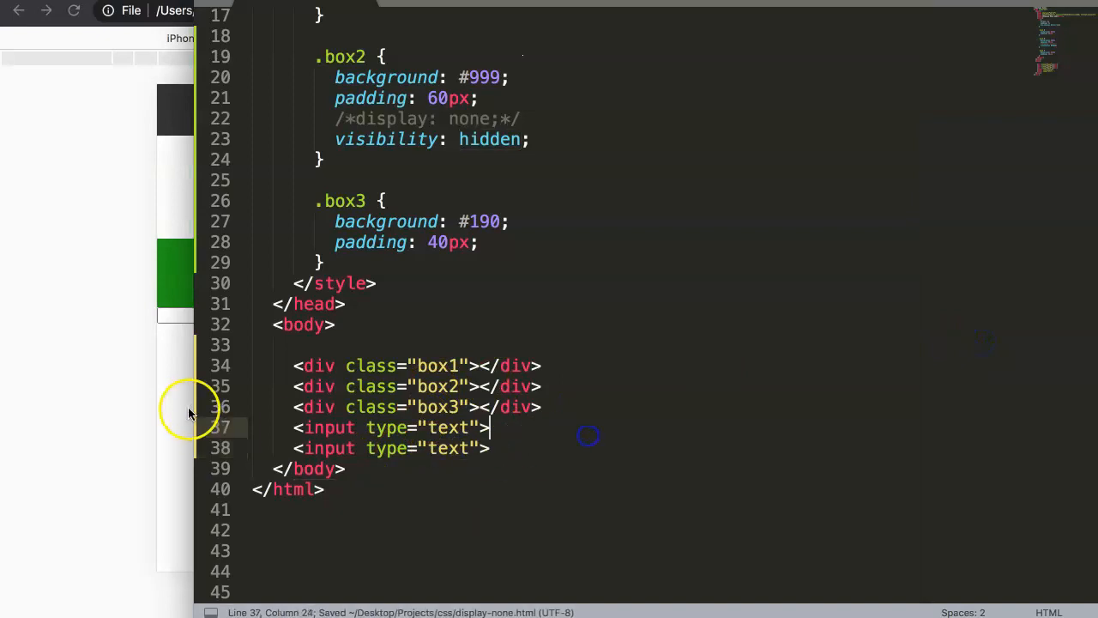
left_click(155, 390)
key("super+r")
In DevTools Elements, change the second input's type to hidden so the field disappears
left_click(602, 38)
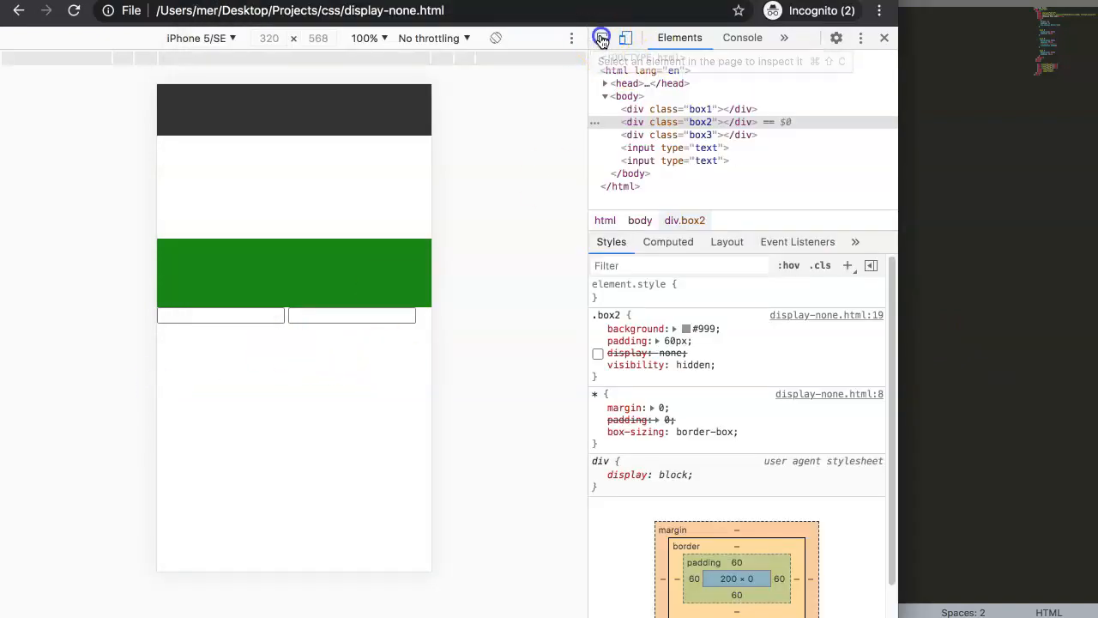
left_click(362, 320)
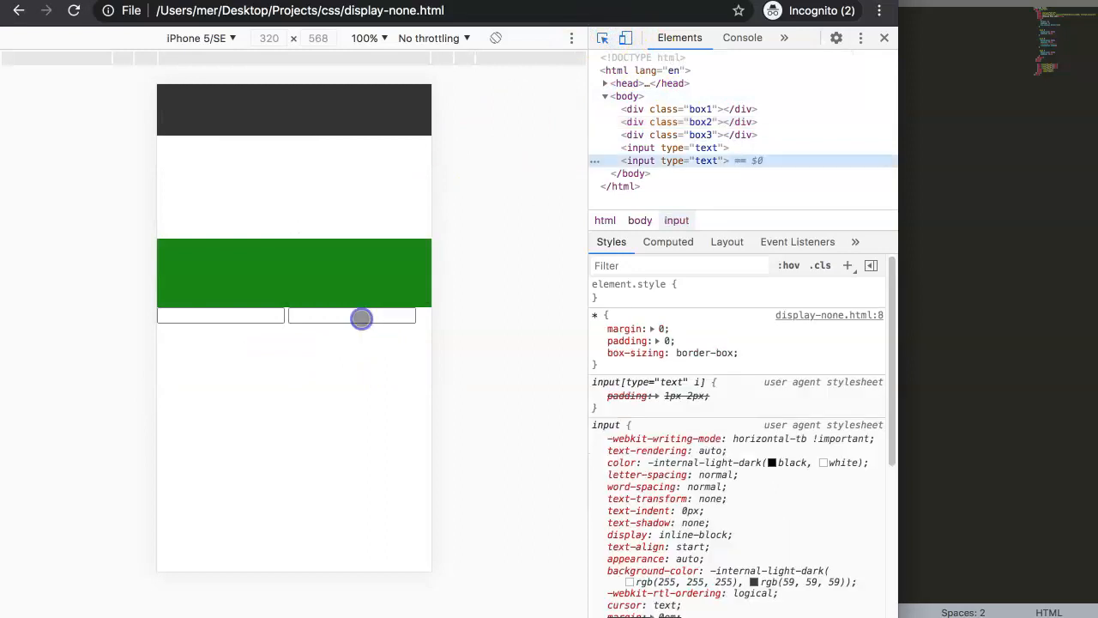
double_click(708, 163)
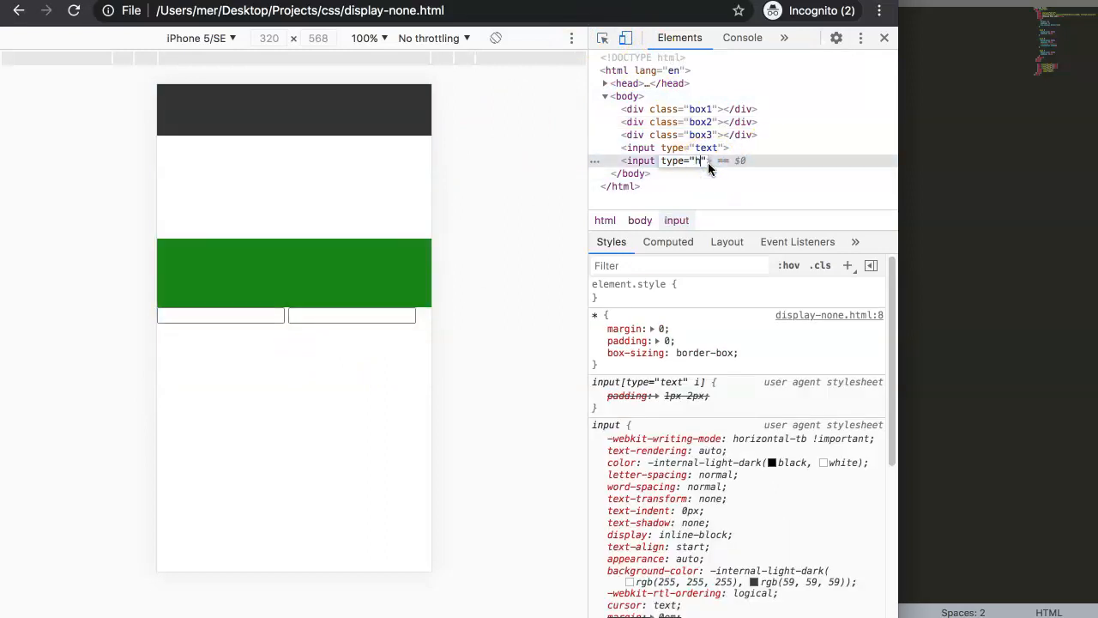
type("hidden")
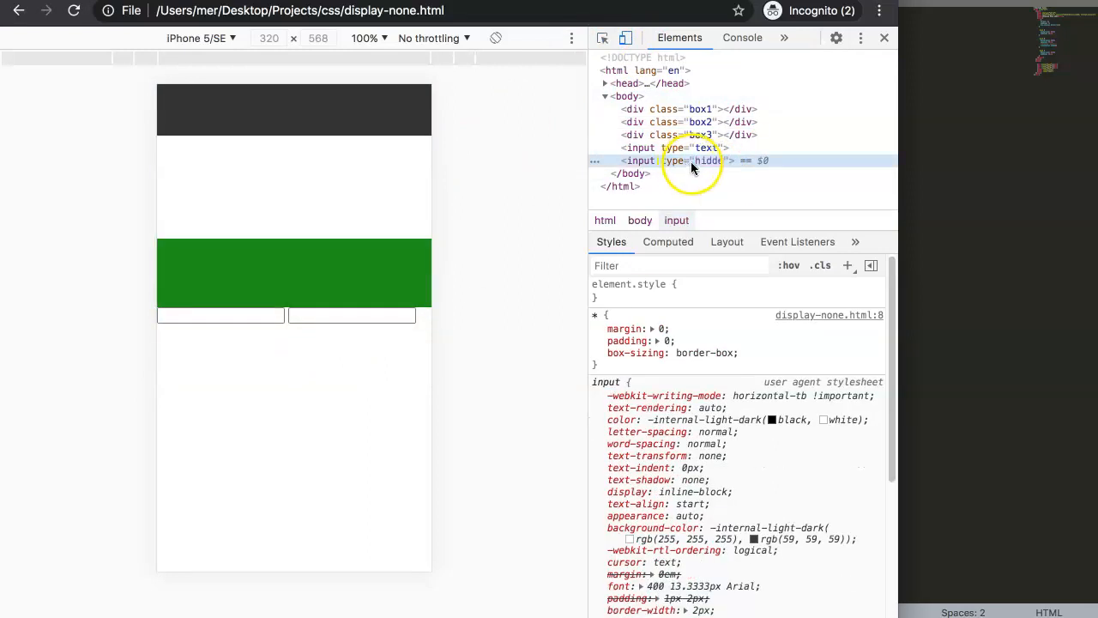
key("Return")
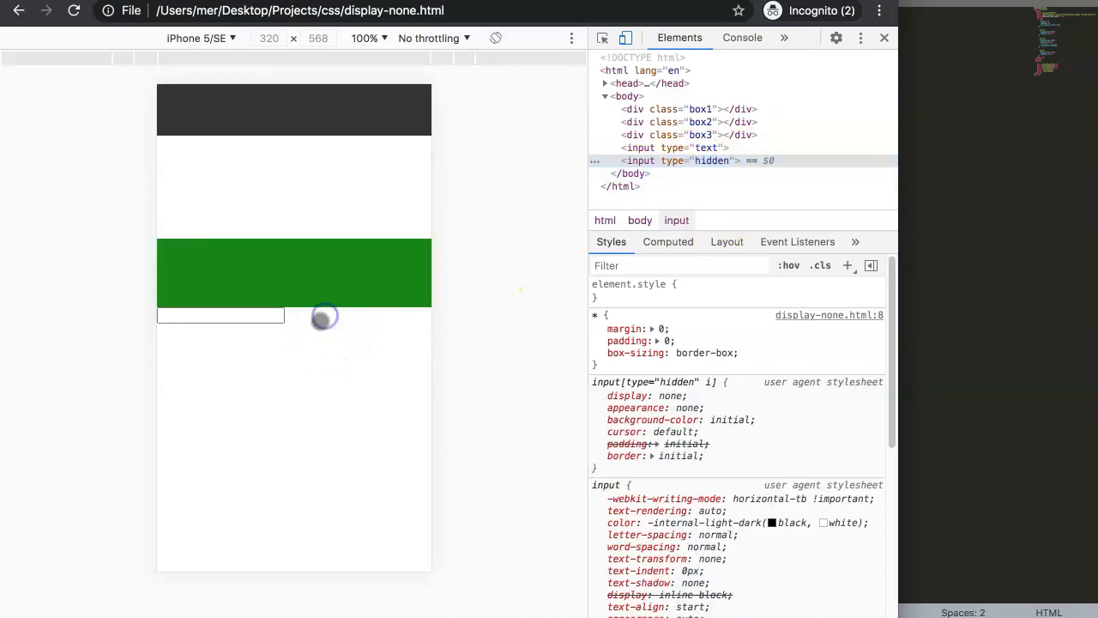
left_click(1002, 339)
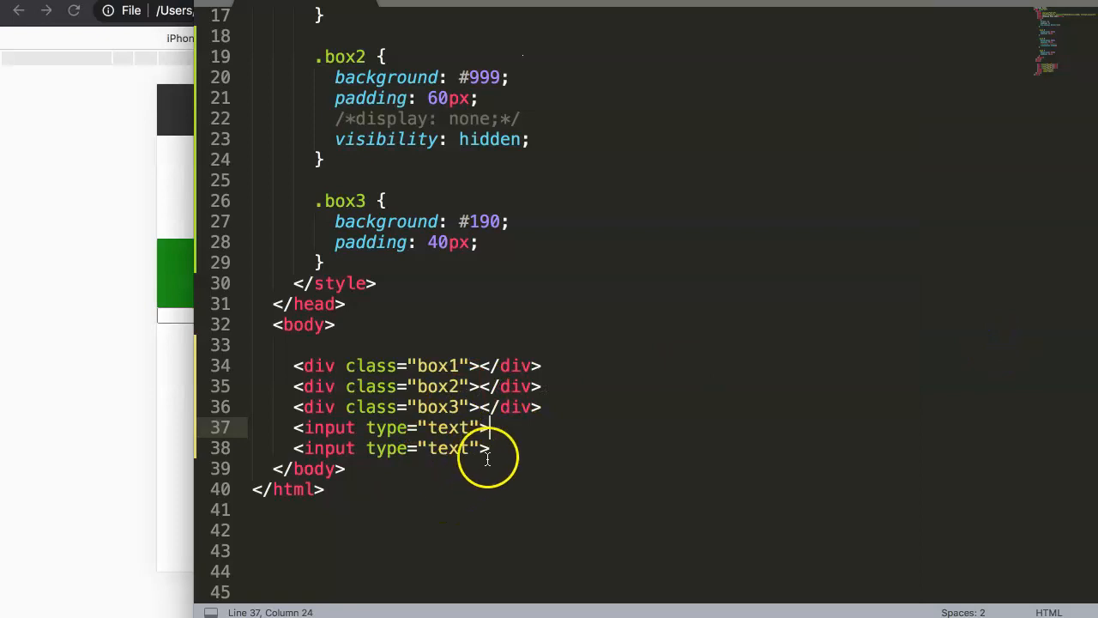
Replace the second input's type value 'text' with 'hidden' on line 38
left_click(168, 358)
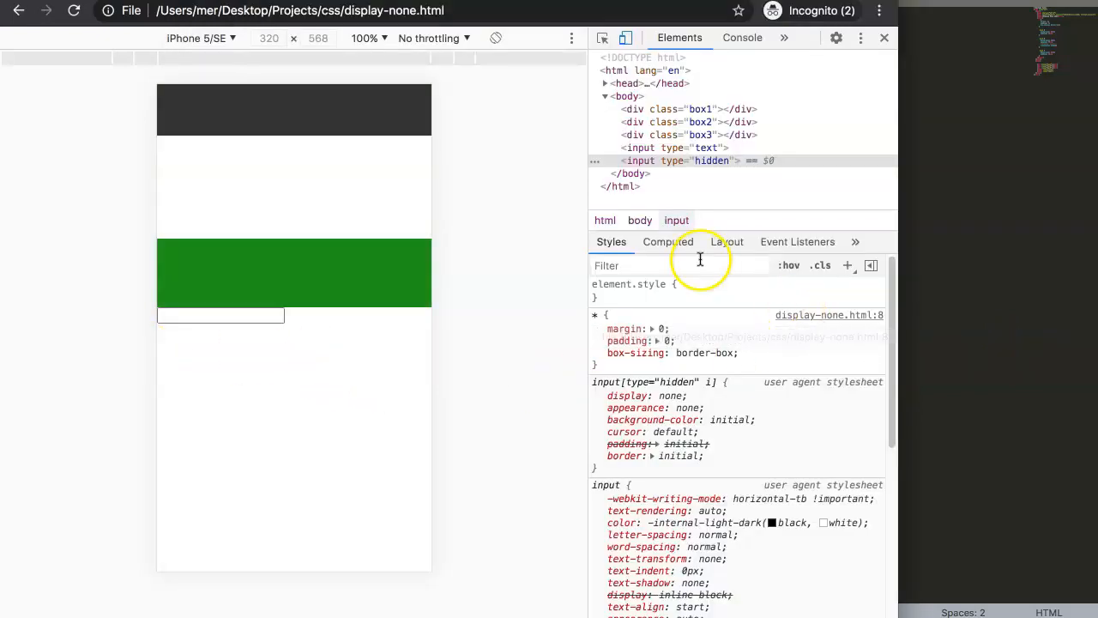
key("super+Tab")
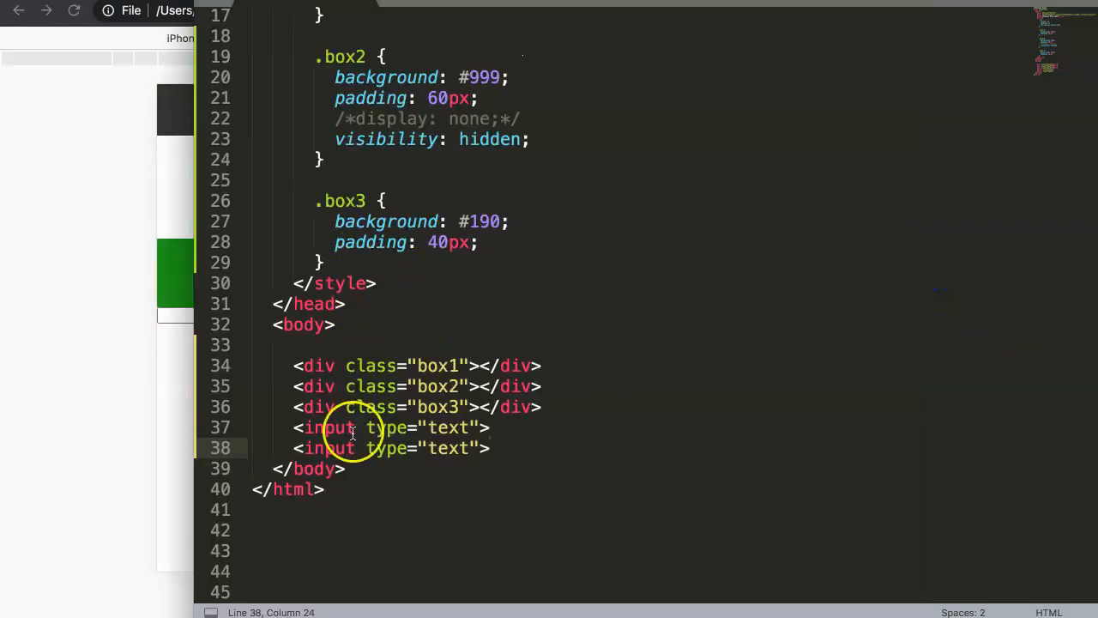
left_click(480, 448)
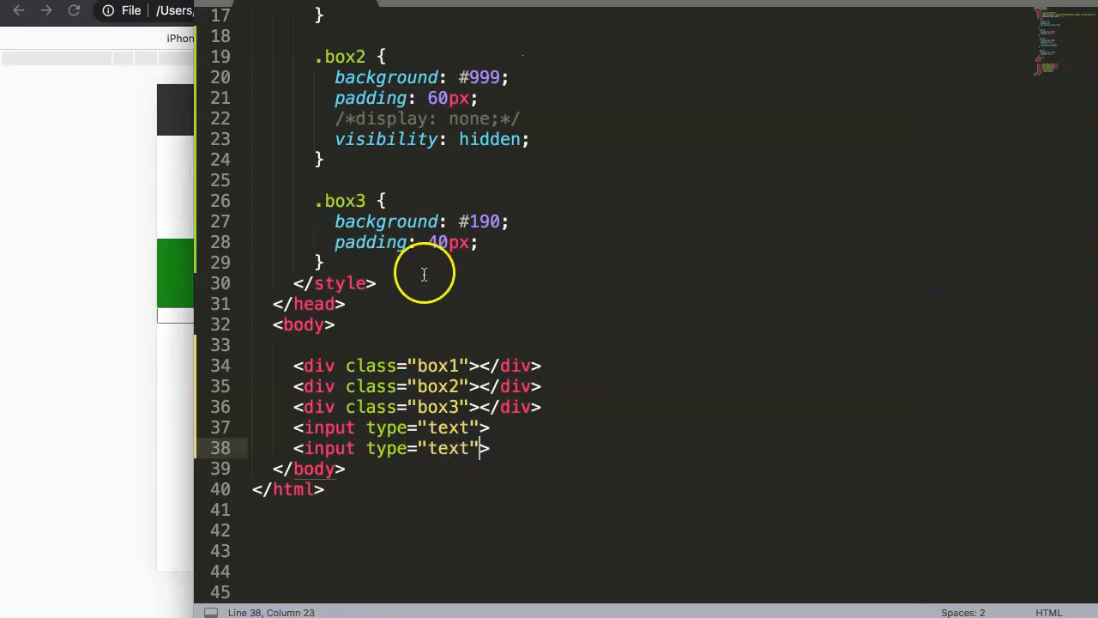
left_click(66, 311)
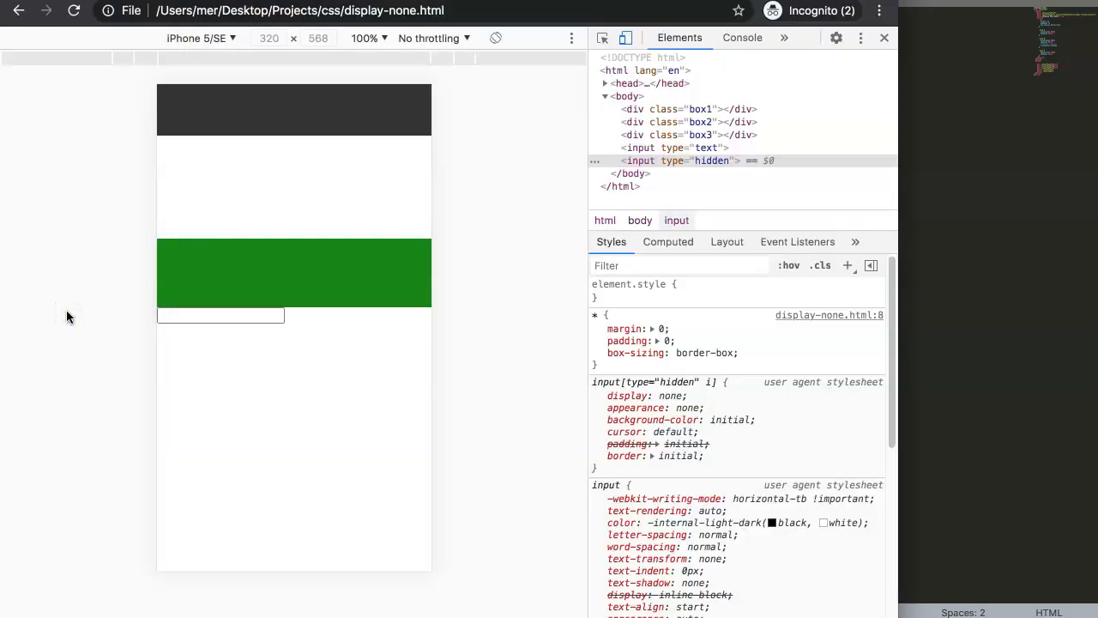
left_click(220, 316)
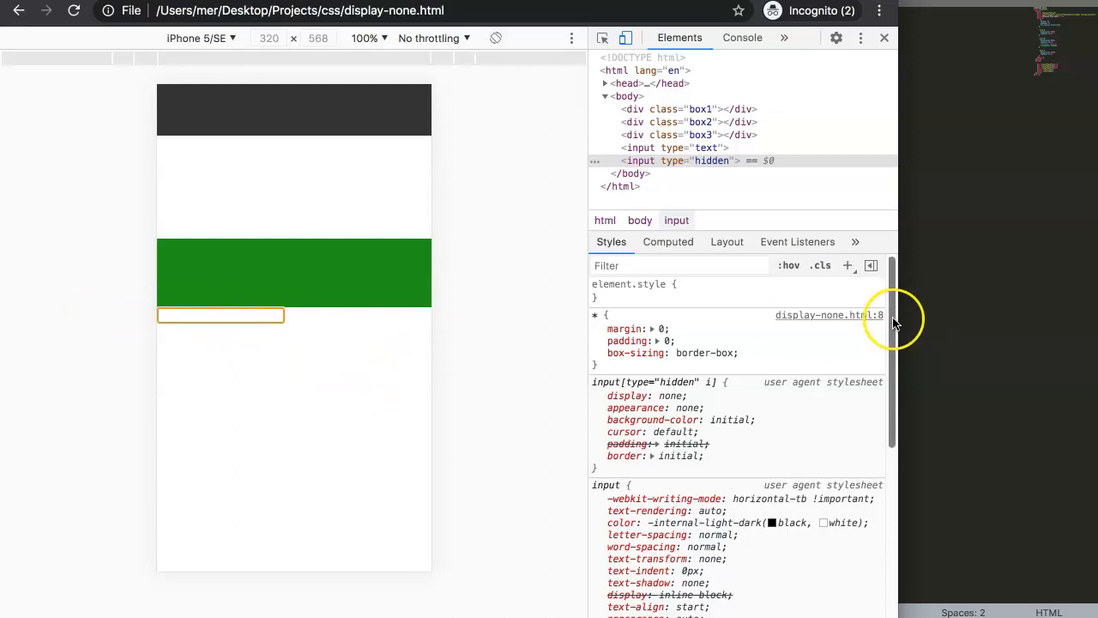
left_click(949, 326)
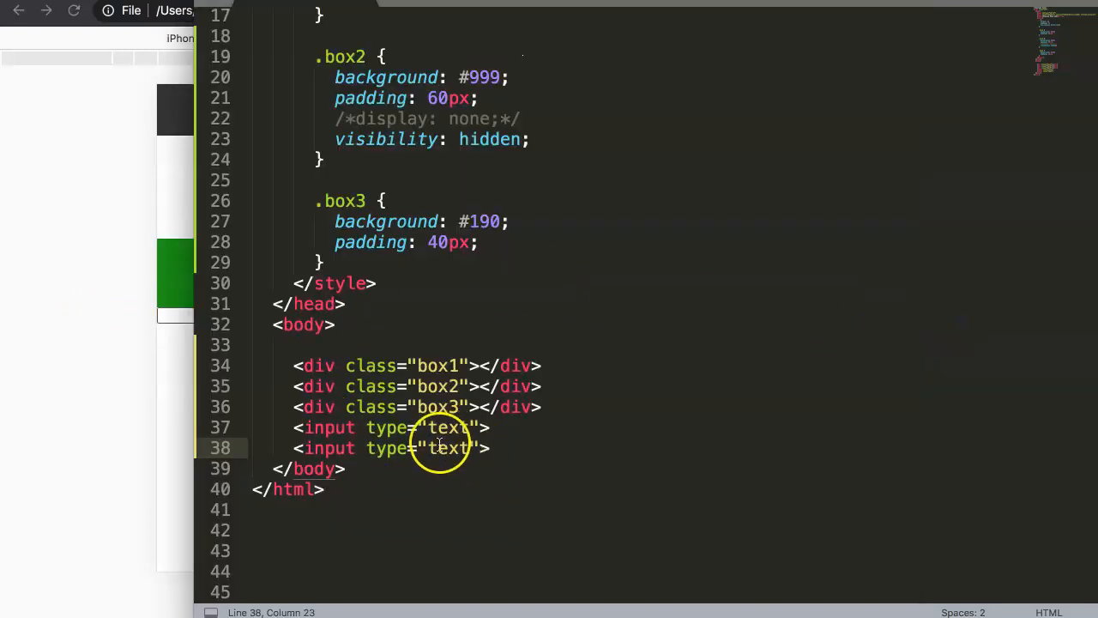
double_click(446, 448)
type("hidden")
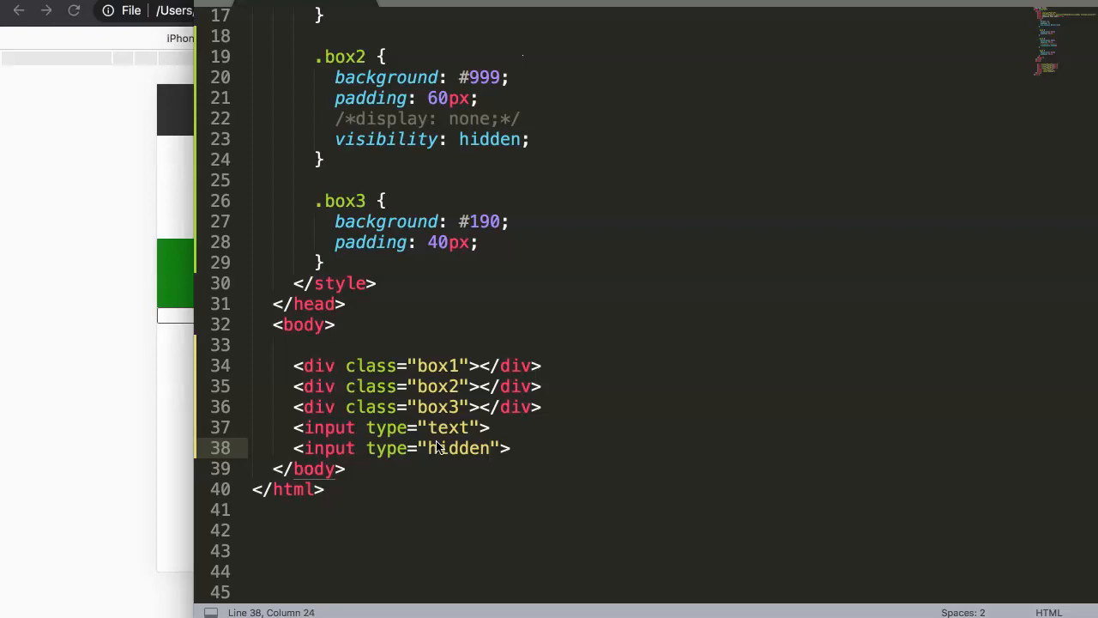
Add value="affiliateid1" to the hidden input and save the file
left_click_drag(515, 448, 292, 449)
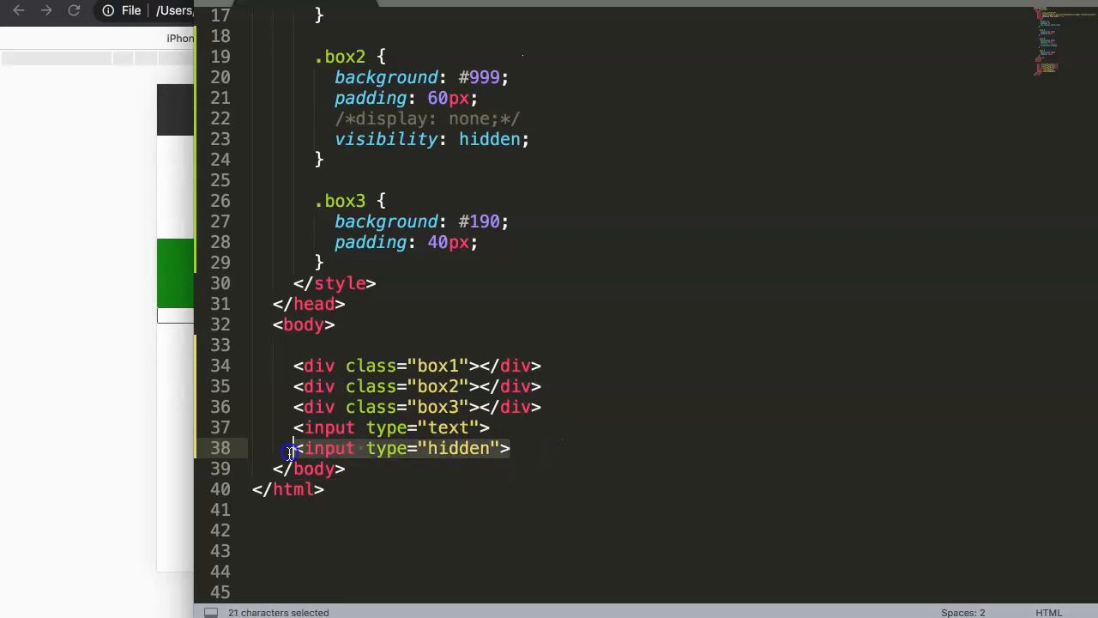
left_click(464, 469)
left_click(495, 448)
type("valye=")
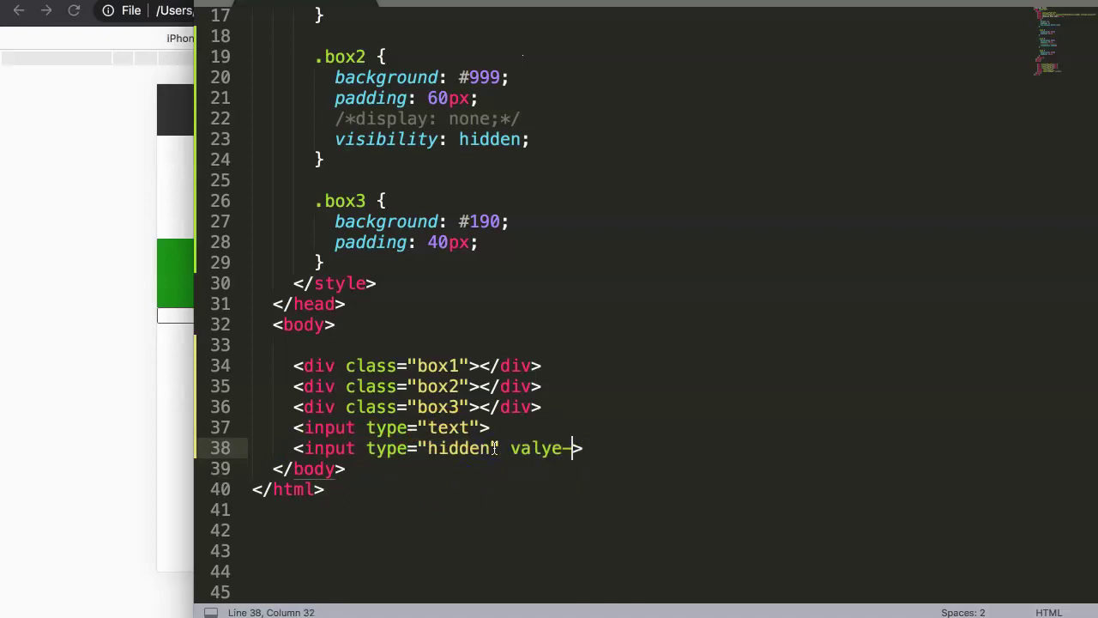
key("BackSpace")
key("BackSpace")
type("ue=\"")
type("affliate")
key("BackSpace")
key("BackSpace")
key("BackSpace")
key("BackSpace")
key("BackSpace")
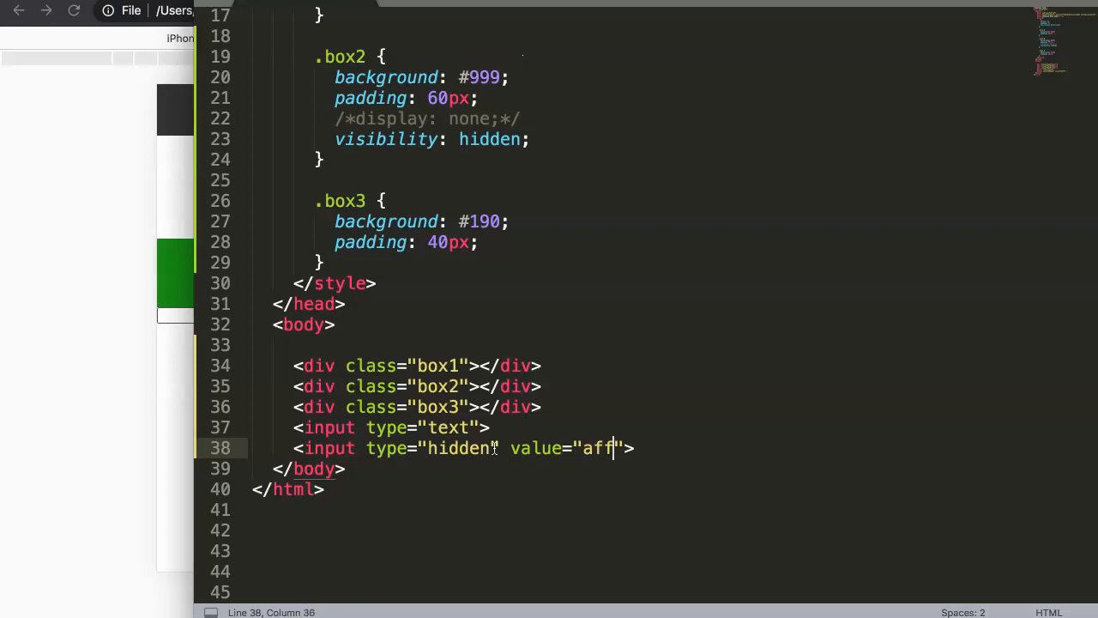
type("iliateid")
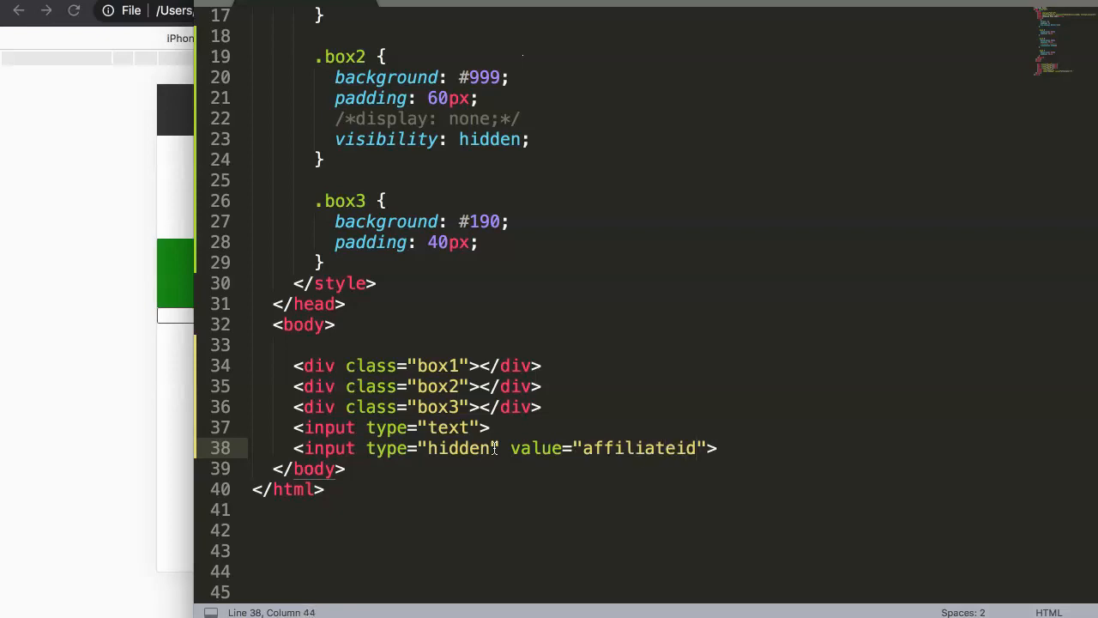
type("1")
key("super+s")
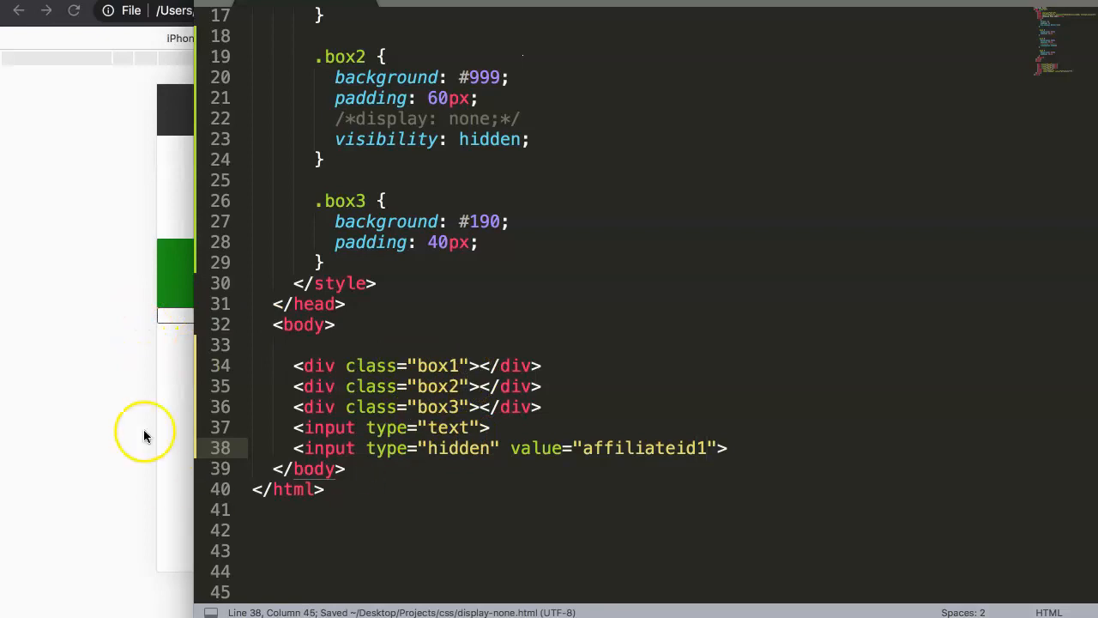
Reload the page and inspect the hidden input in DevTools, showing value="affiliateid1" and display: none
left_click(144, 436)
left_click(352, 369)
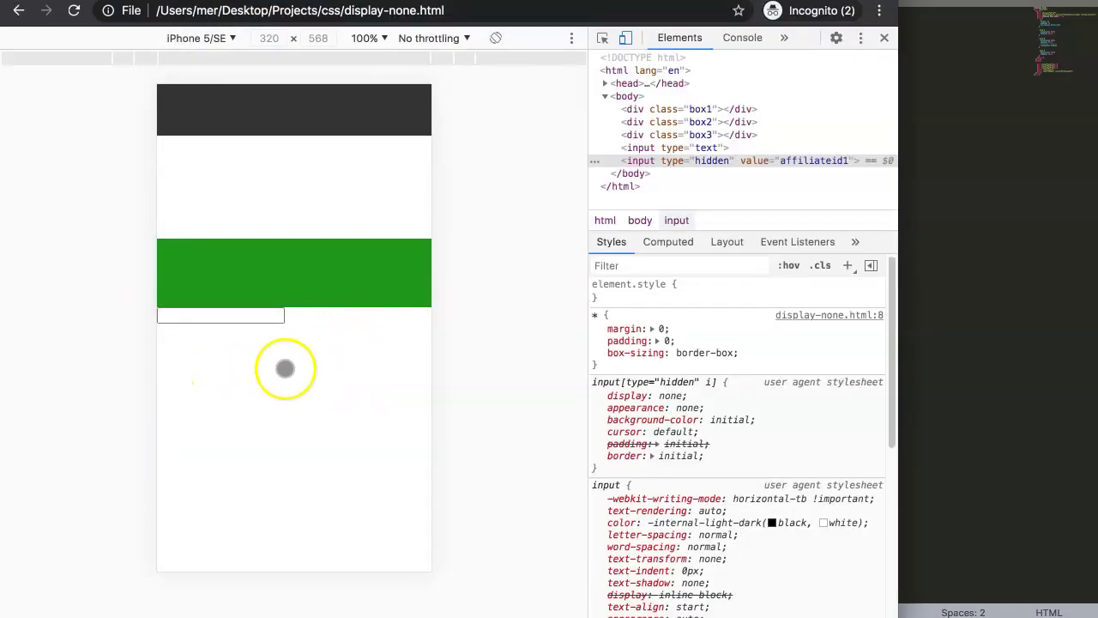
left_click(603, 37)
left_click(337, 312)
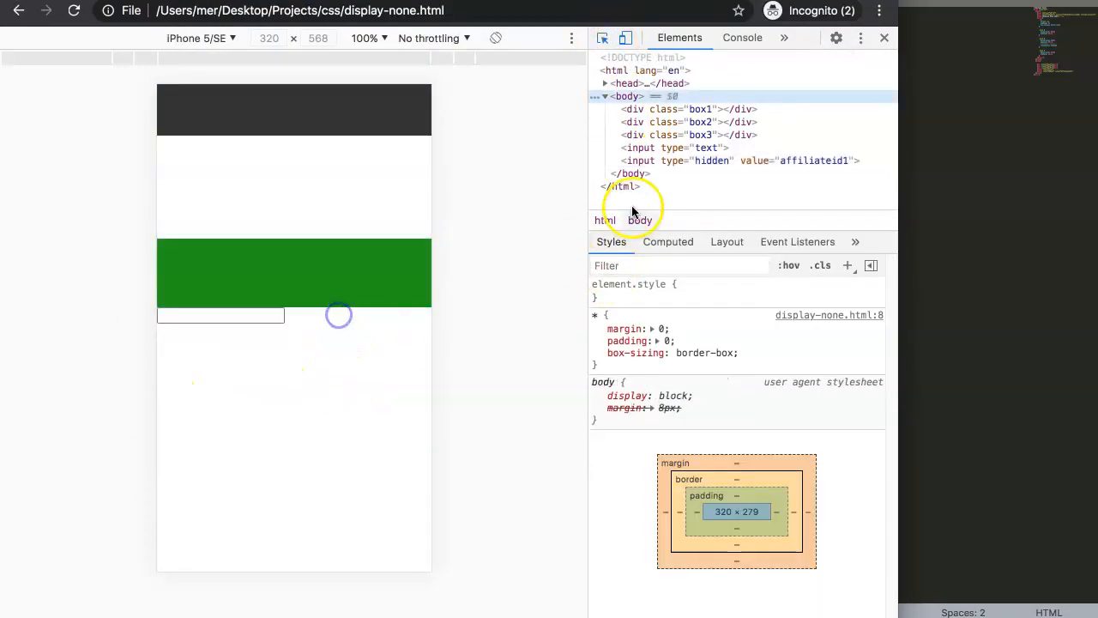
left_click(678, 161)
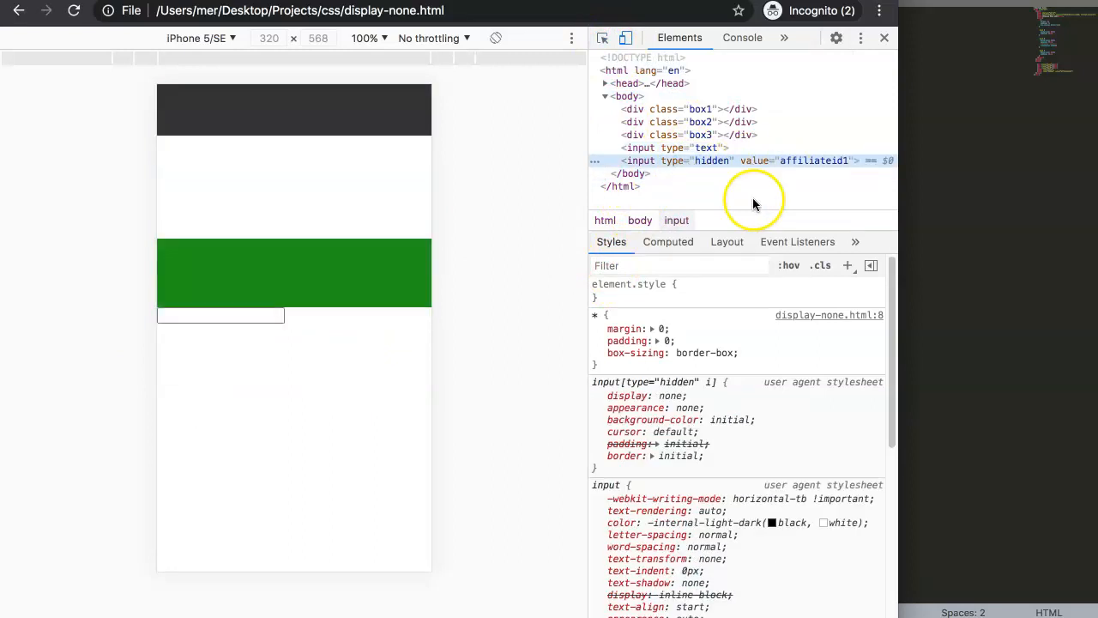
double_click(808, 162)
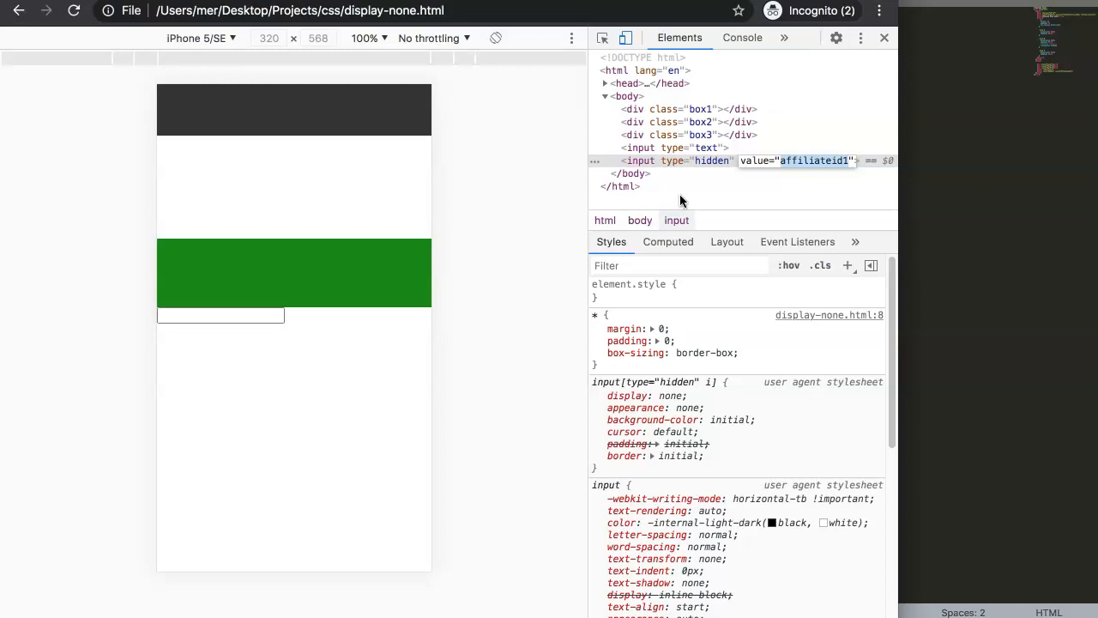
Add the plain word SEO on the indented empty line 33 after <body>, removing stray characters
left_click(1013, 327)
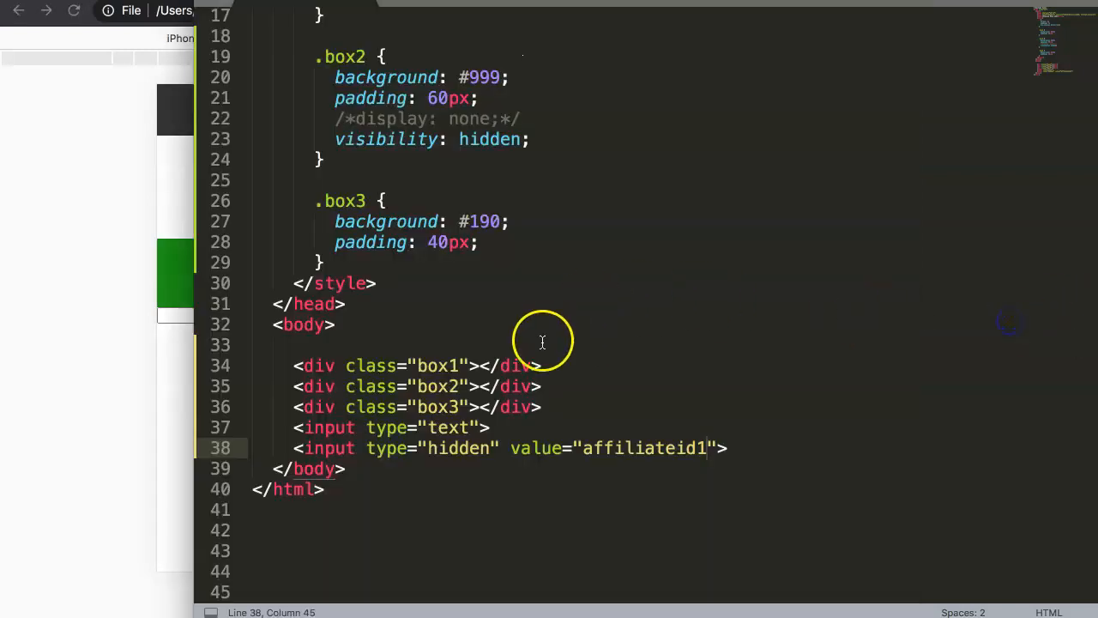
left_click(488, 331)
left_click(387, 264)
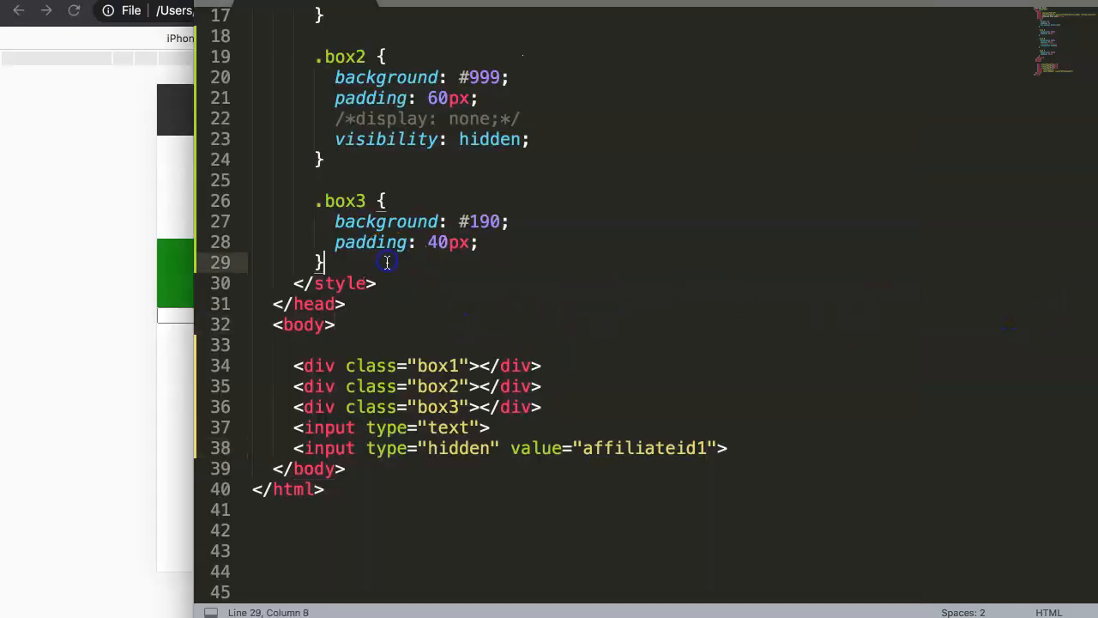
left_click(356, 348)
key("Tab")
key("Tab")
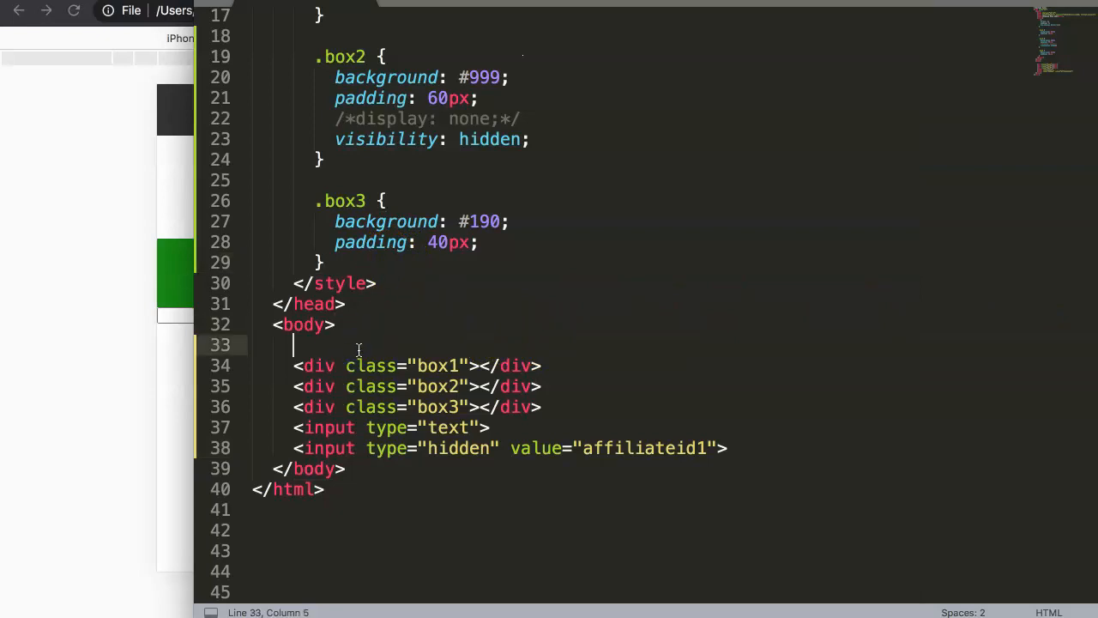
type("SEO ")
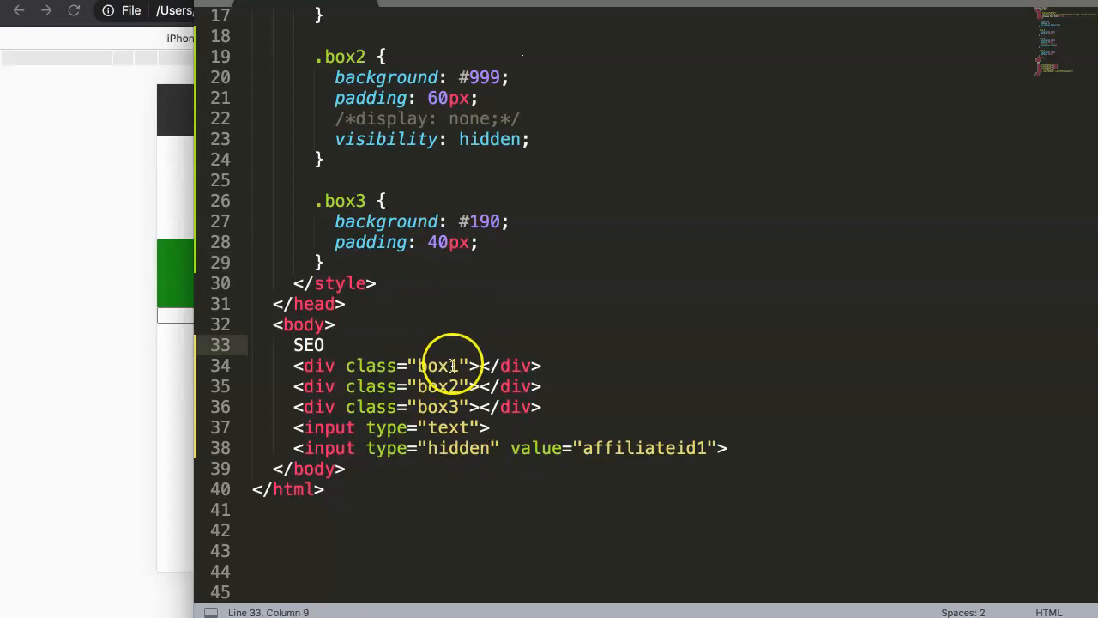
mouse_move(437, 365)
type("==")
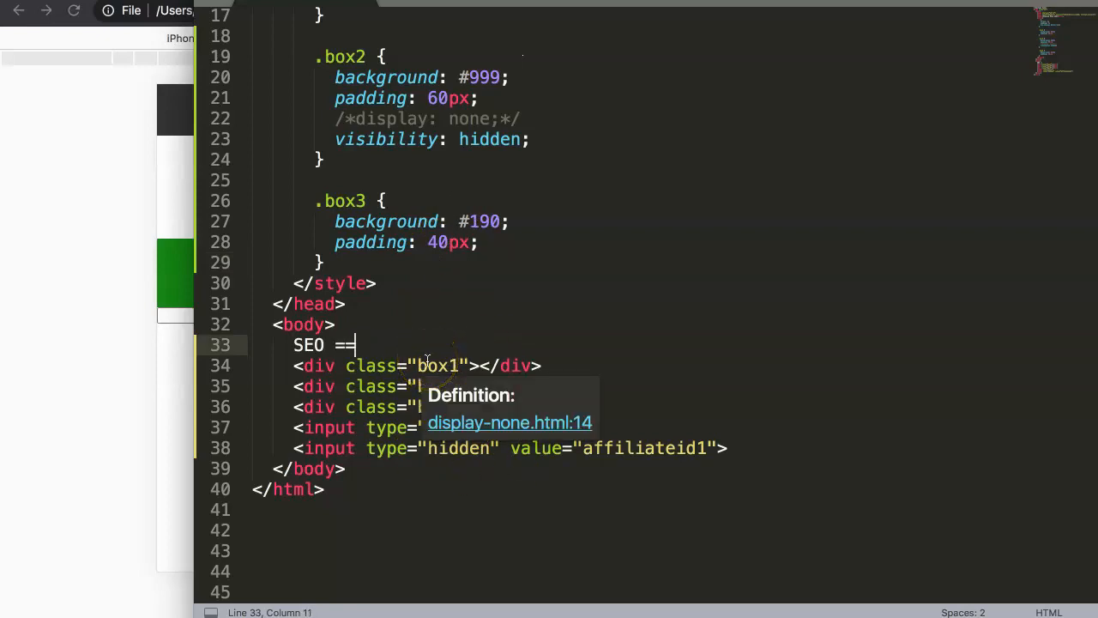
key("BackSpace")
key("BackSpace")
type("/")
key("BackSpace")
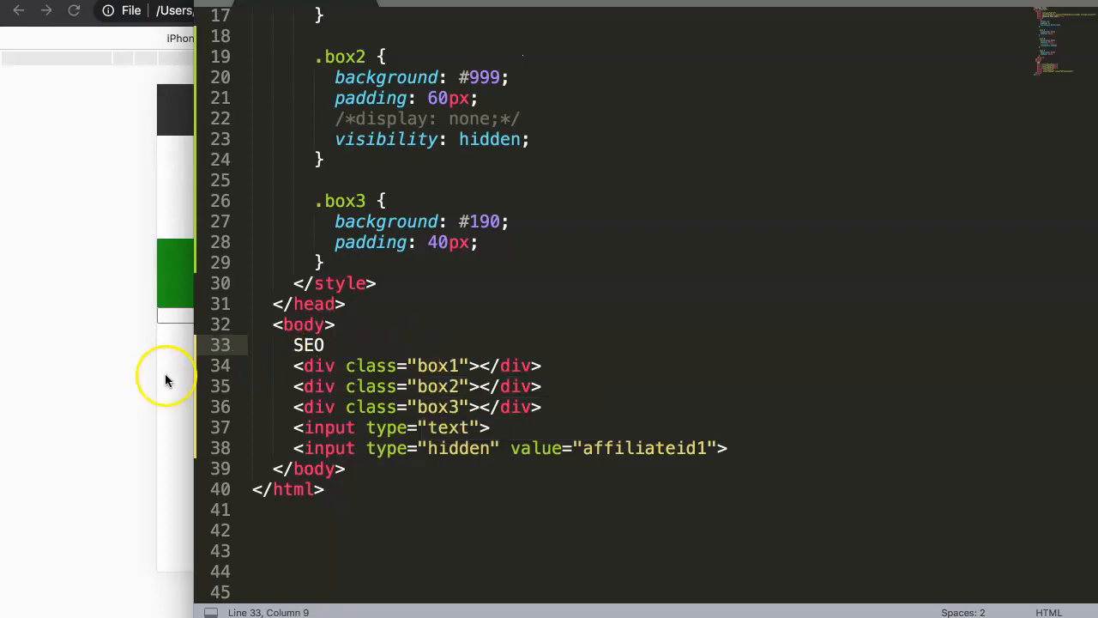
Check the page in the browser and highlight the SEO word and its trailing space in the editor
left_click(194, 356)
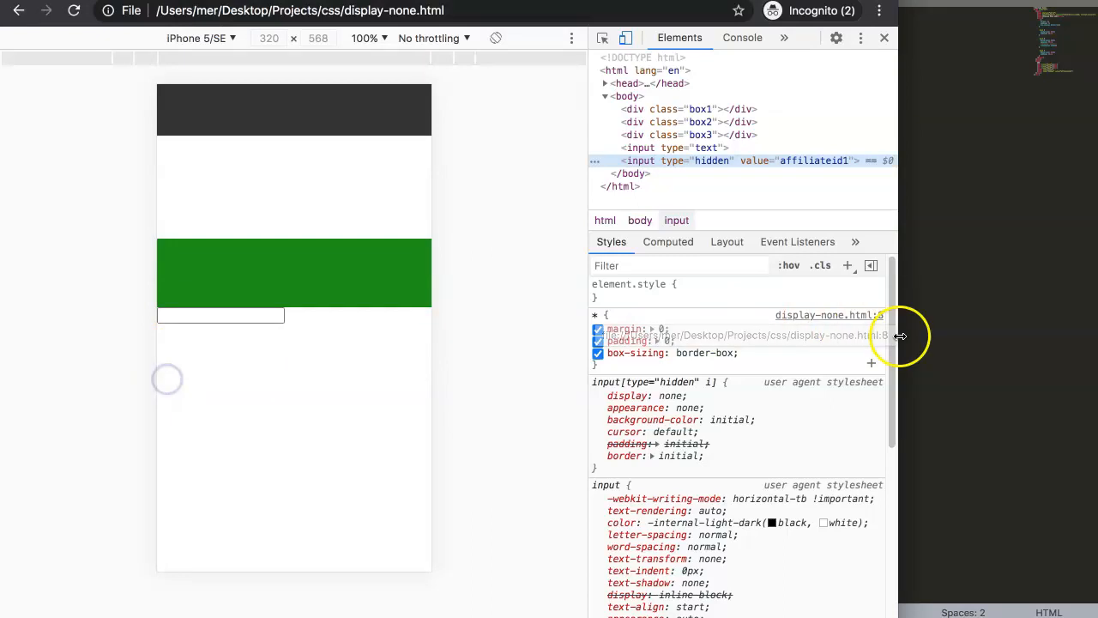
left_click(970, 332)
left_click_drag(293, 345, 336, 345)
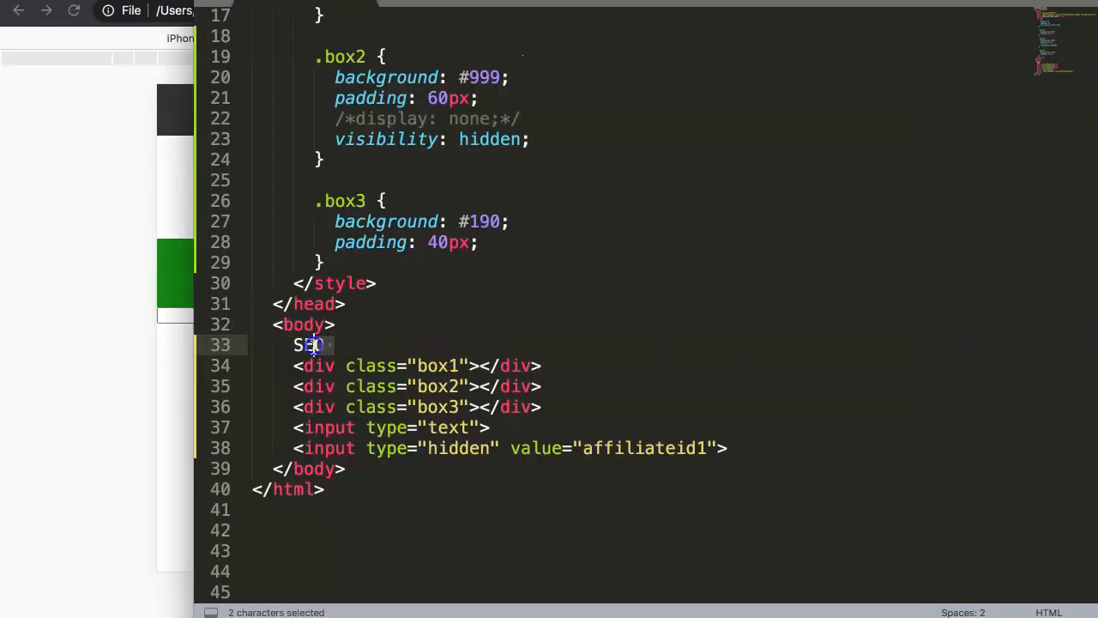
left_click(356, 343)
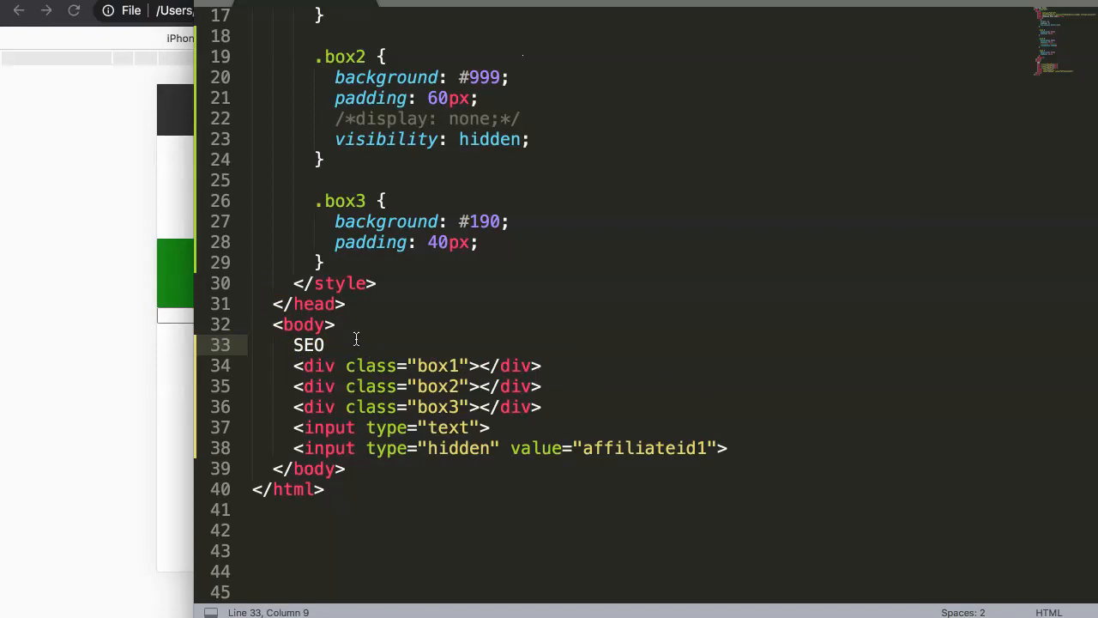
left_click_drag(329, 345, 426, 346)
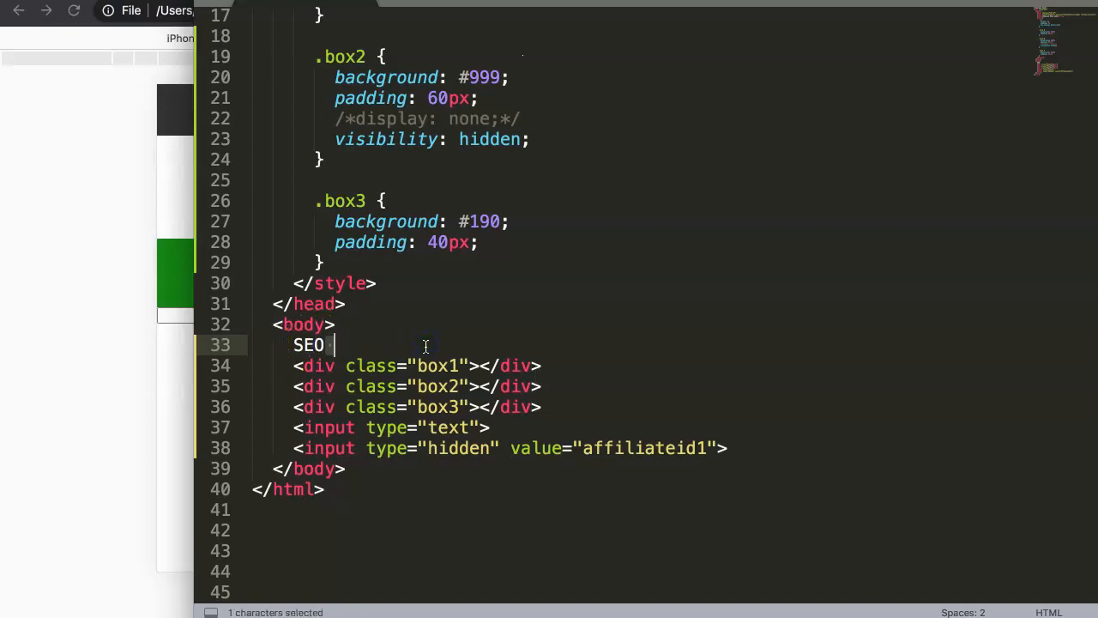
key("Right")
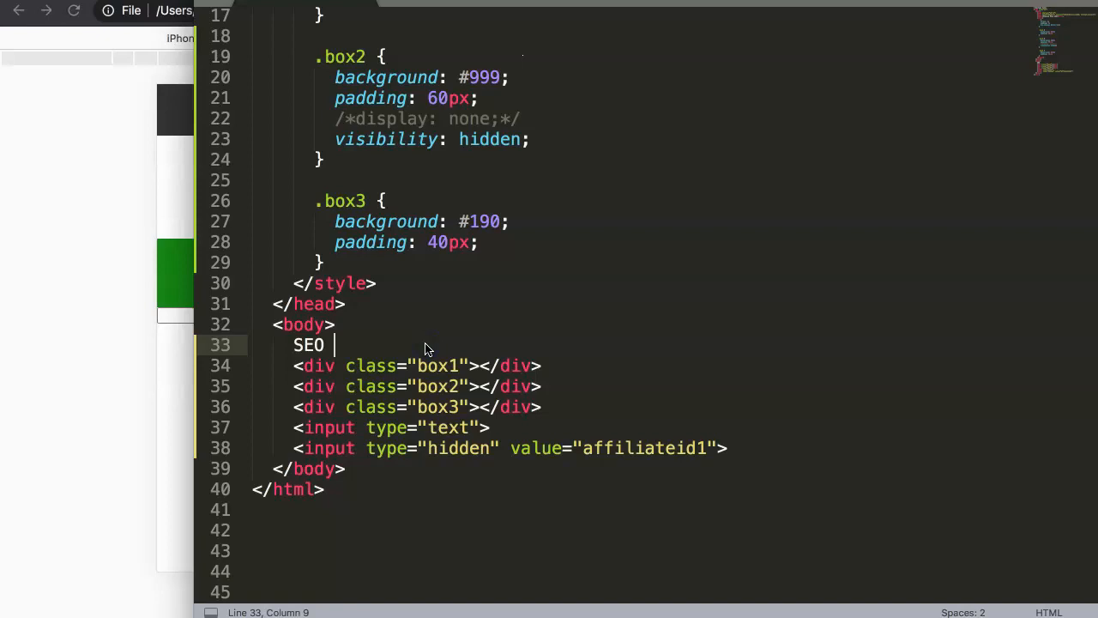
left_click(409, 349)
left_click(176, 388)
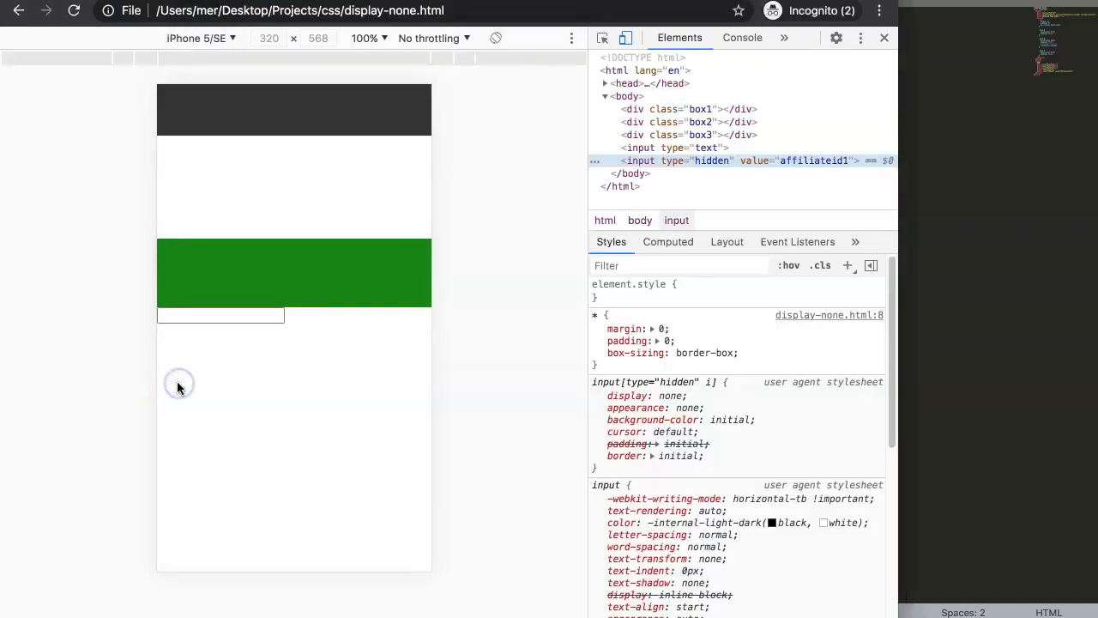